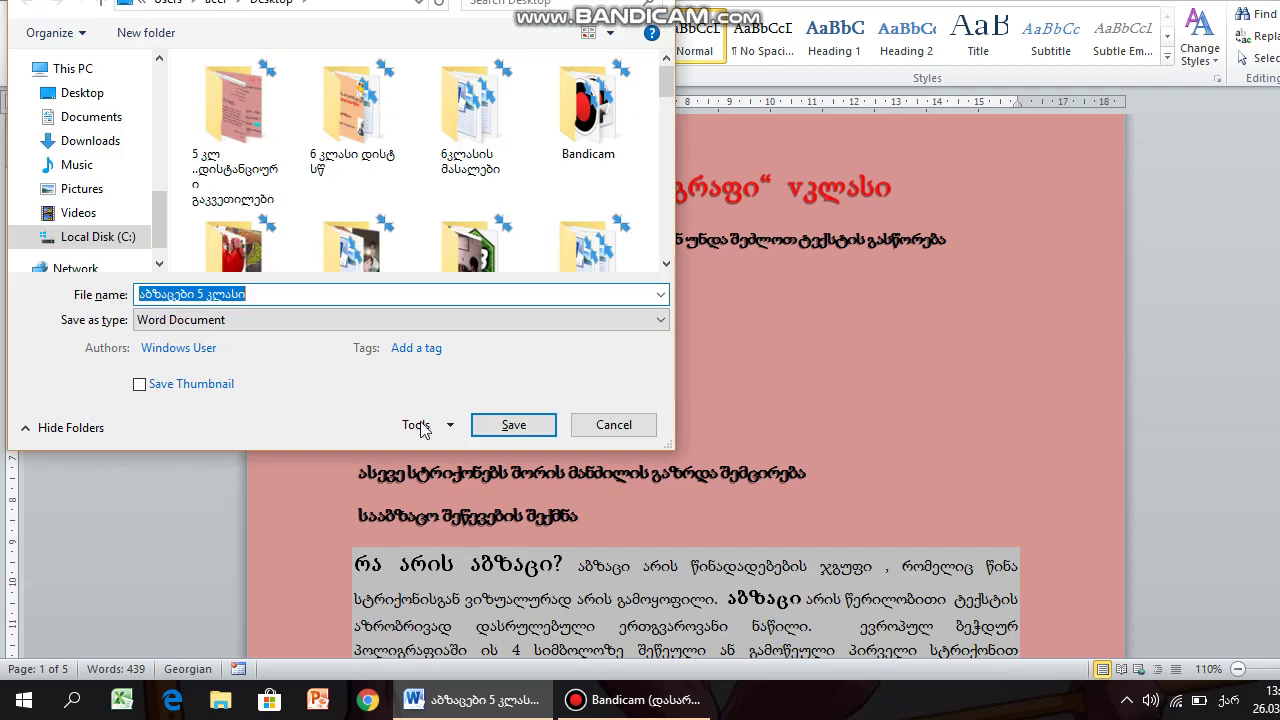
- Save the paragraph lesson to the Desktop as a Word document, keeping its file name
{"action": "left_click", "coordinate": [514, 423]}
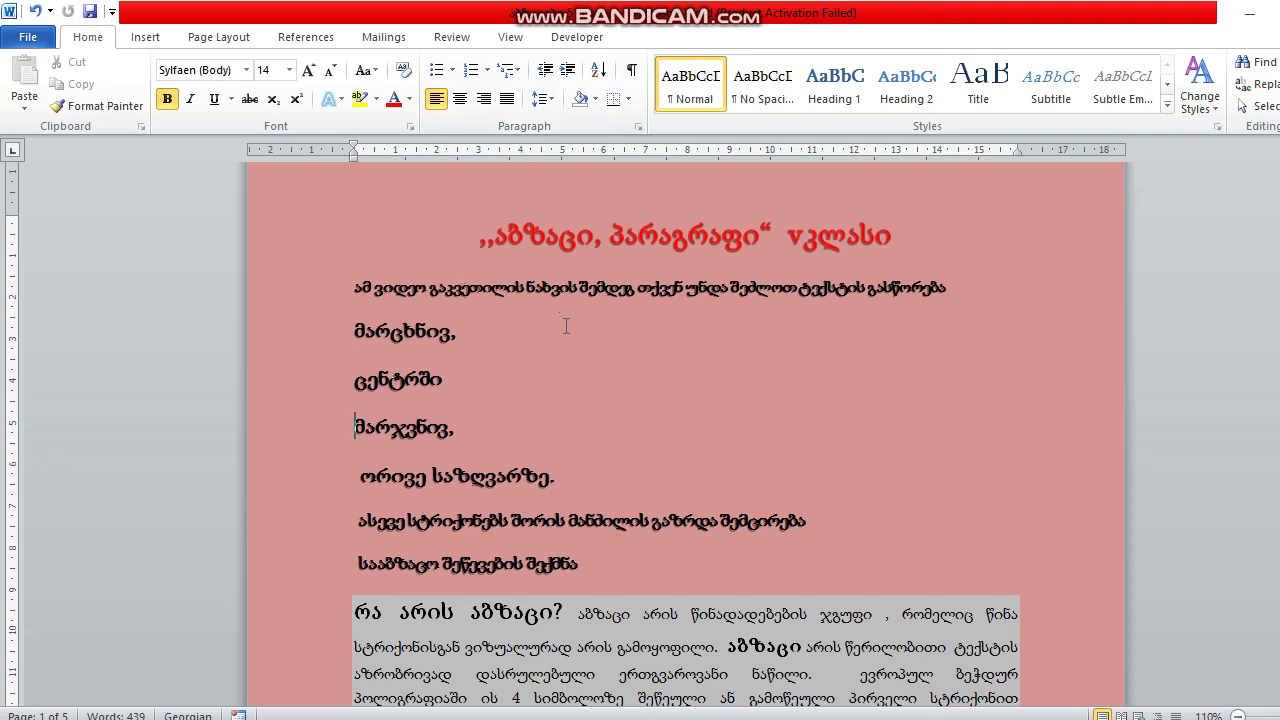
- Left-align the 'მარცხნივ,' line and centre the 'ცენტრში' line
{"action": "left_click", "coordinate": [357, 332]}
{"action": "key", "text": "ctrl+j"}
{"action": "left_click", "coordinate": [436, 98]}
{"action": "left_click", "coordinate": [356, 381]}
{"action": "left_click", "coordinate": [459, 98]}
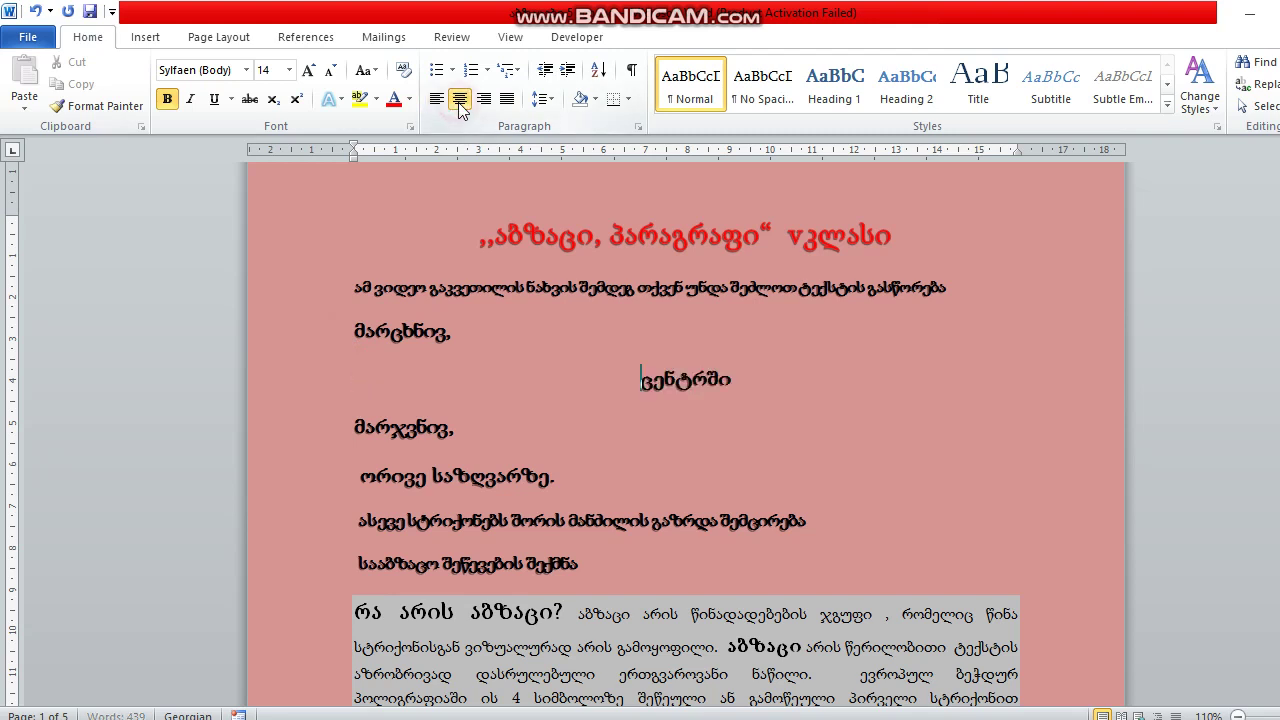
- Right-align the 'მარჯვნივ,' line and justify the 'ორივე საზღვარზე.' line
{"action": "left_click", "coordinate": [352, 427]}
{"action": "left_click", "coordinate": [436, 98]}
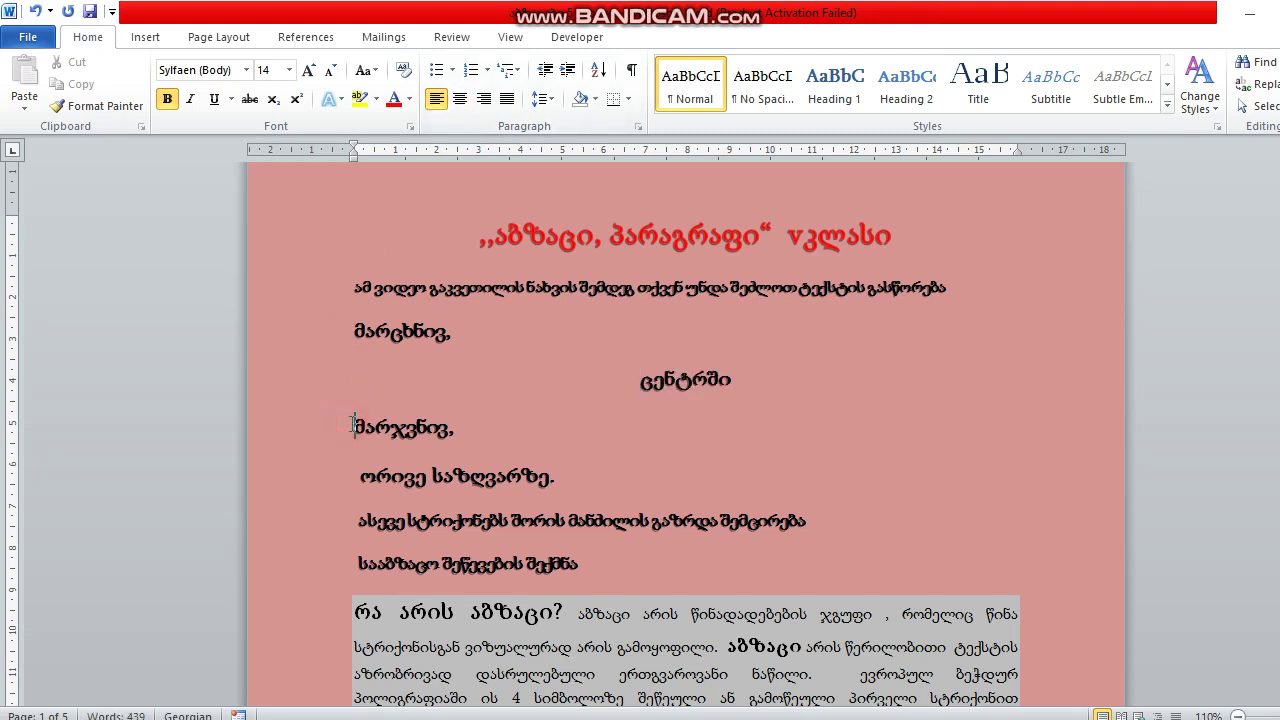
{"action": "left_click", "coordinate": [484, 98]}
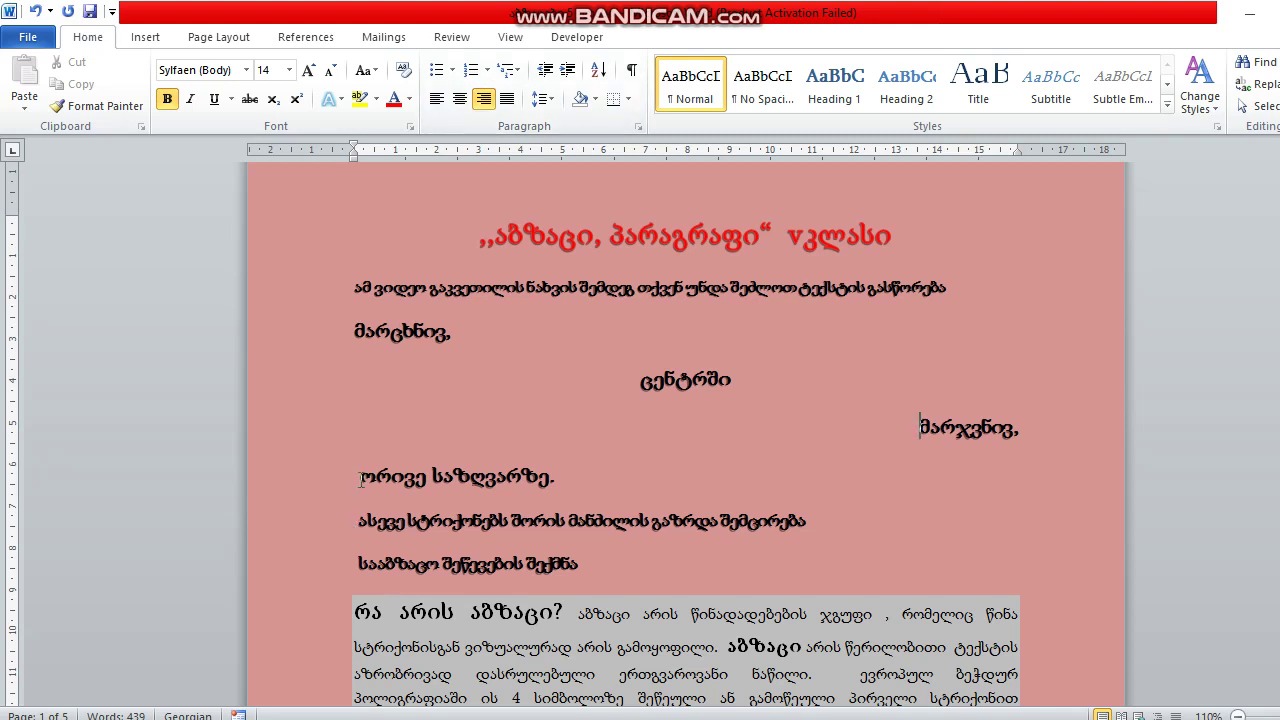
{"action": "left_click", "coordinate": [360, 477]}
{"action": "left_click", "coordinate": [507, 98]}
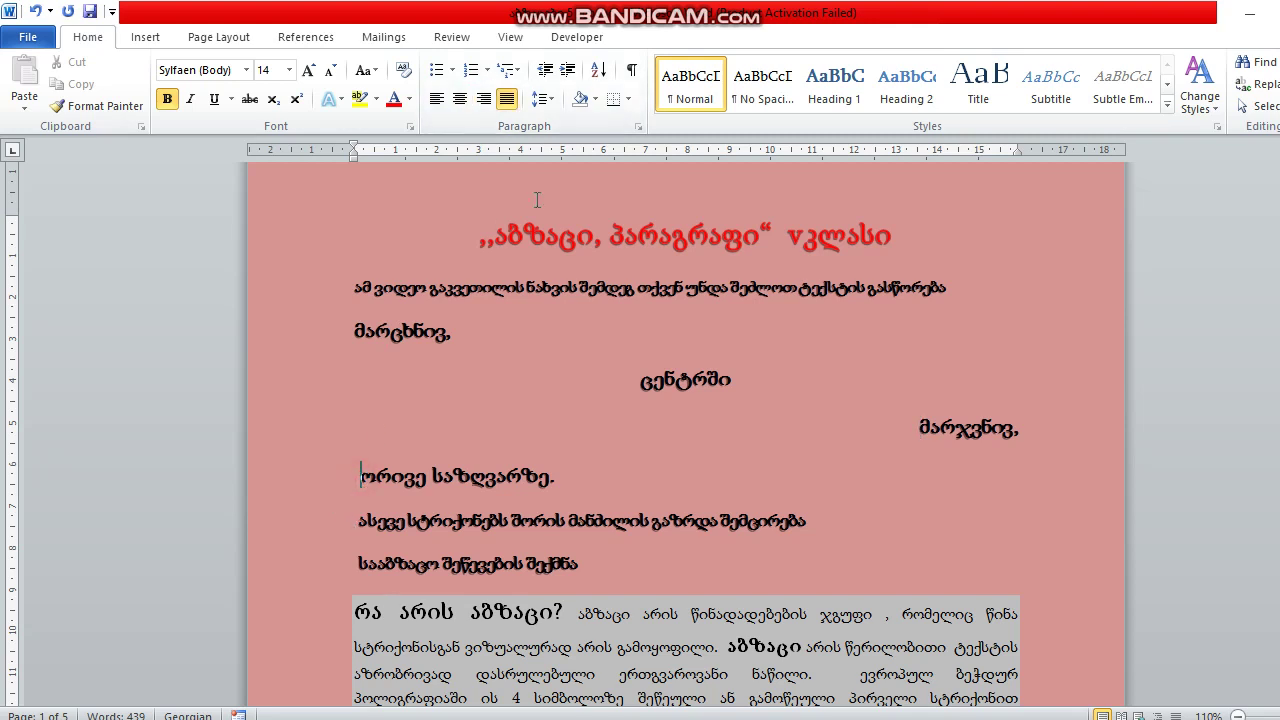
{"action": "left_click", "coordinate": [507, 100]}
{"action": "left_click", "coordinate": [507, 100]}
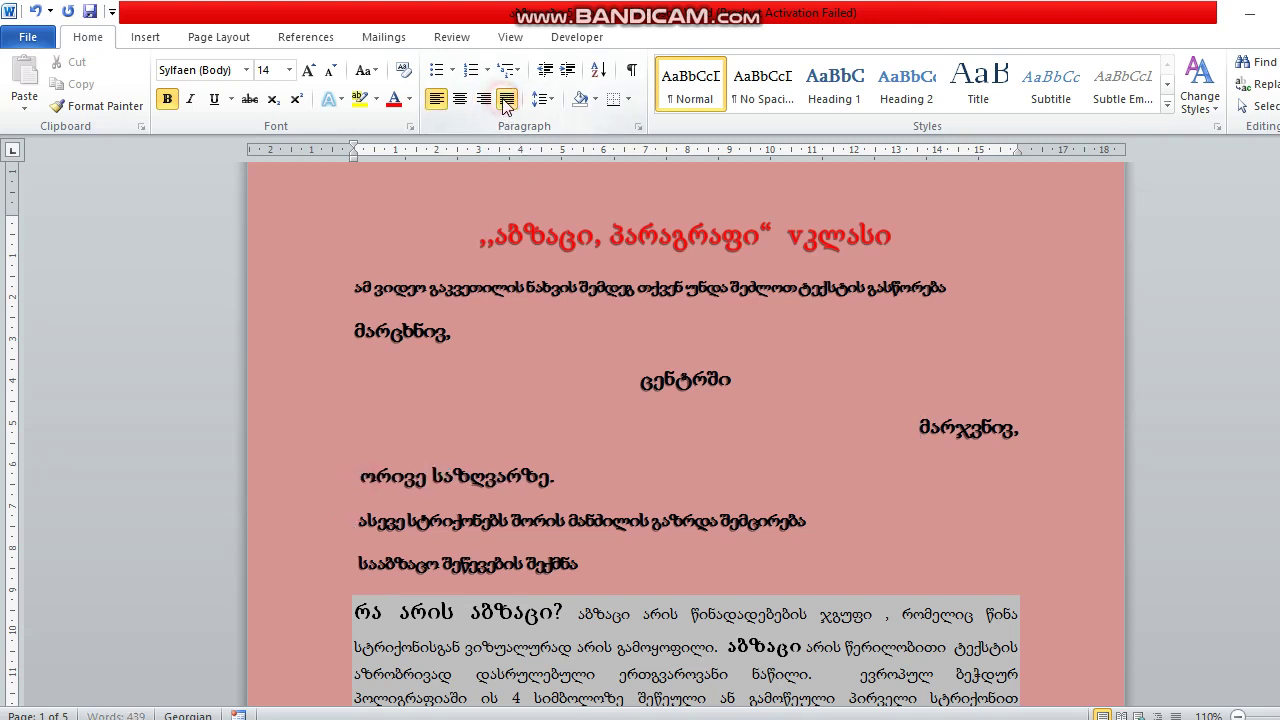
{"action": "left_click", "coordinate": [359, 521]}
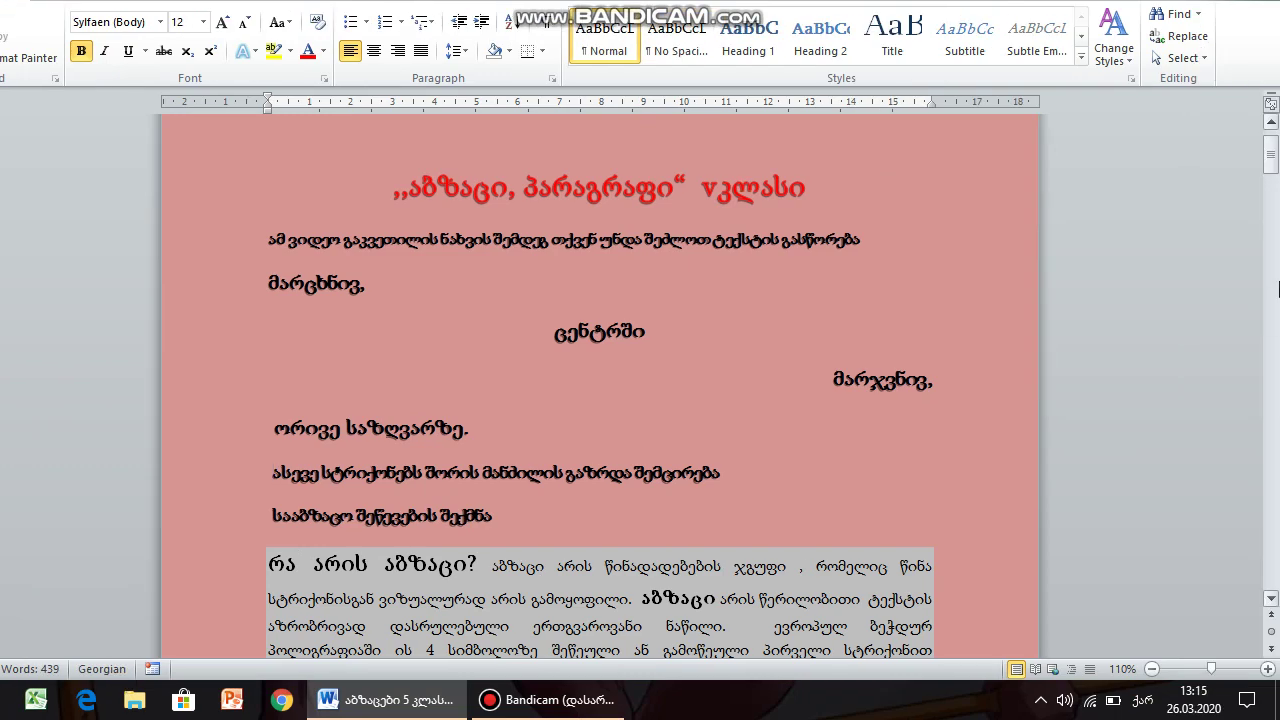
{"action": "left_click_drag", "start_coordinate": [1272, 182], "coordinate": [1275, 204]}
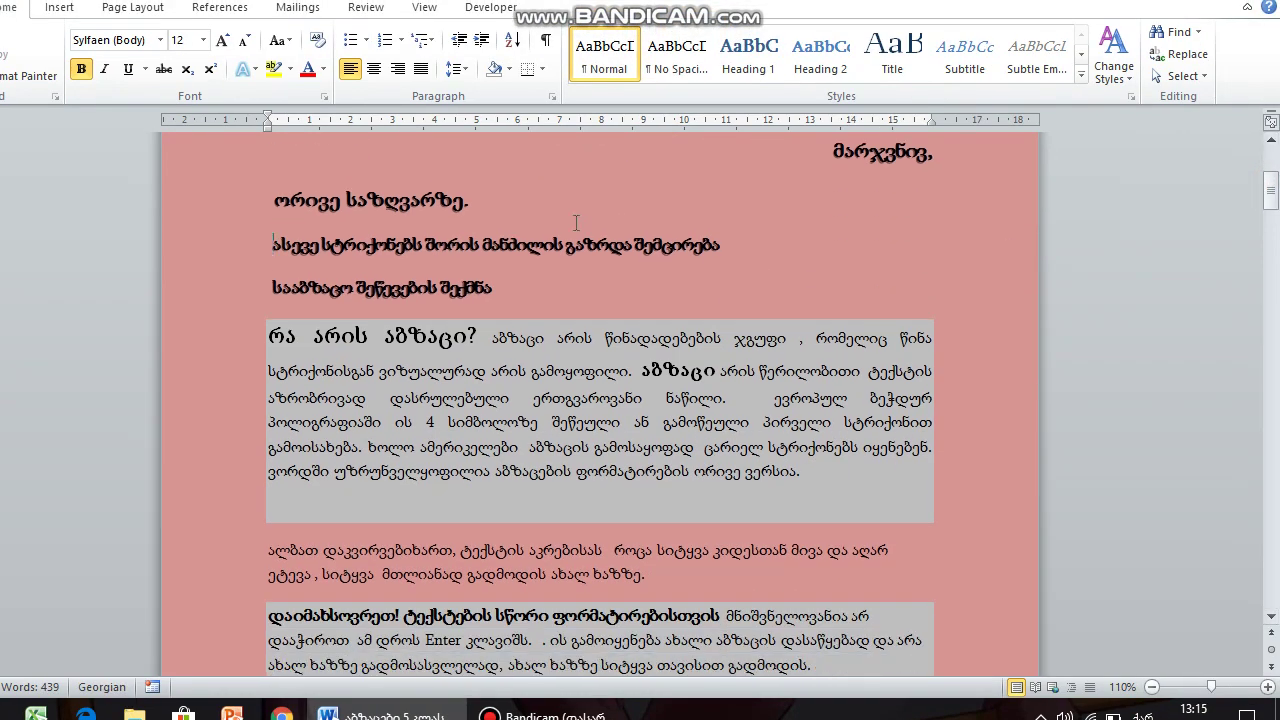
{"action": "mouse_move", "coordinate": [268, 336]}
{"action": "left_mouse_down"}
{"action": "mouse_move", "coordinate": [492, 466]}
{"action": "mouse_move", "coordinate": [630, 471]}
{"action": "left_mouse_up"}
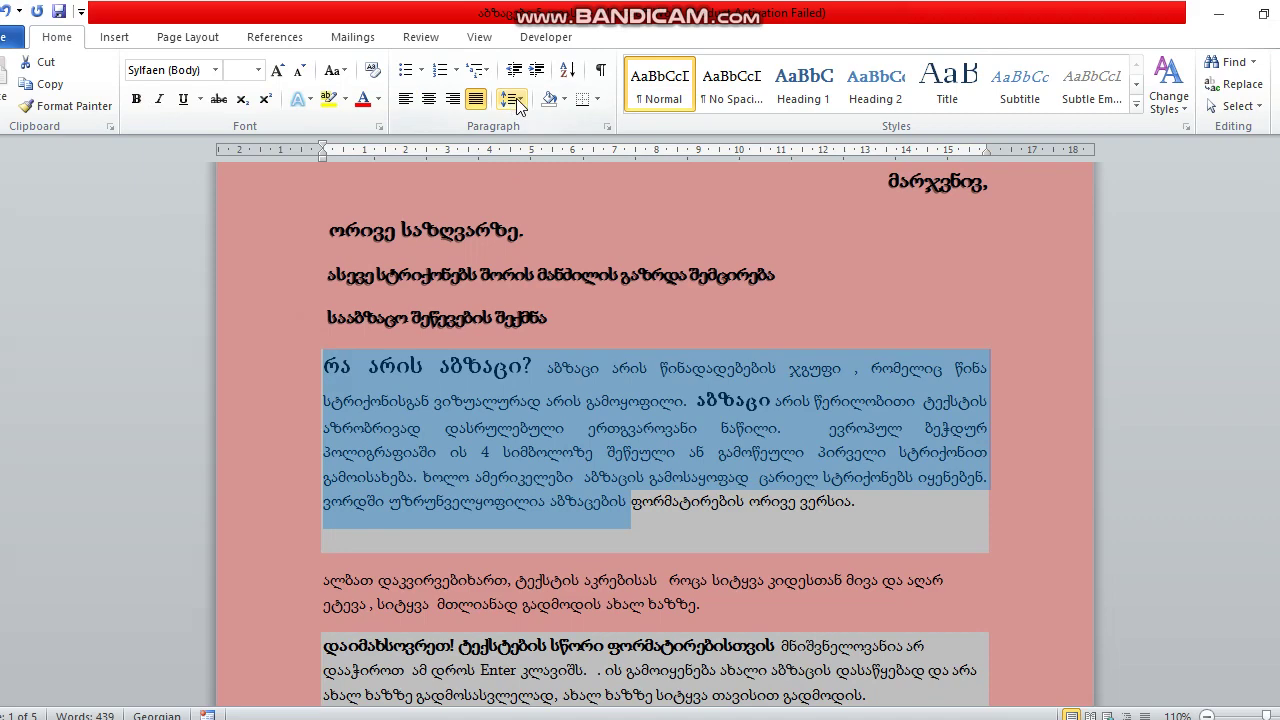
{"action": "left_click", "coordinate": [517, 101]}
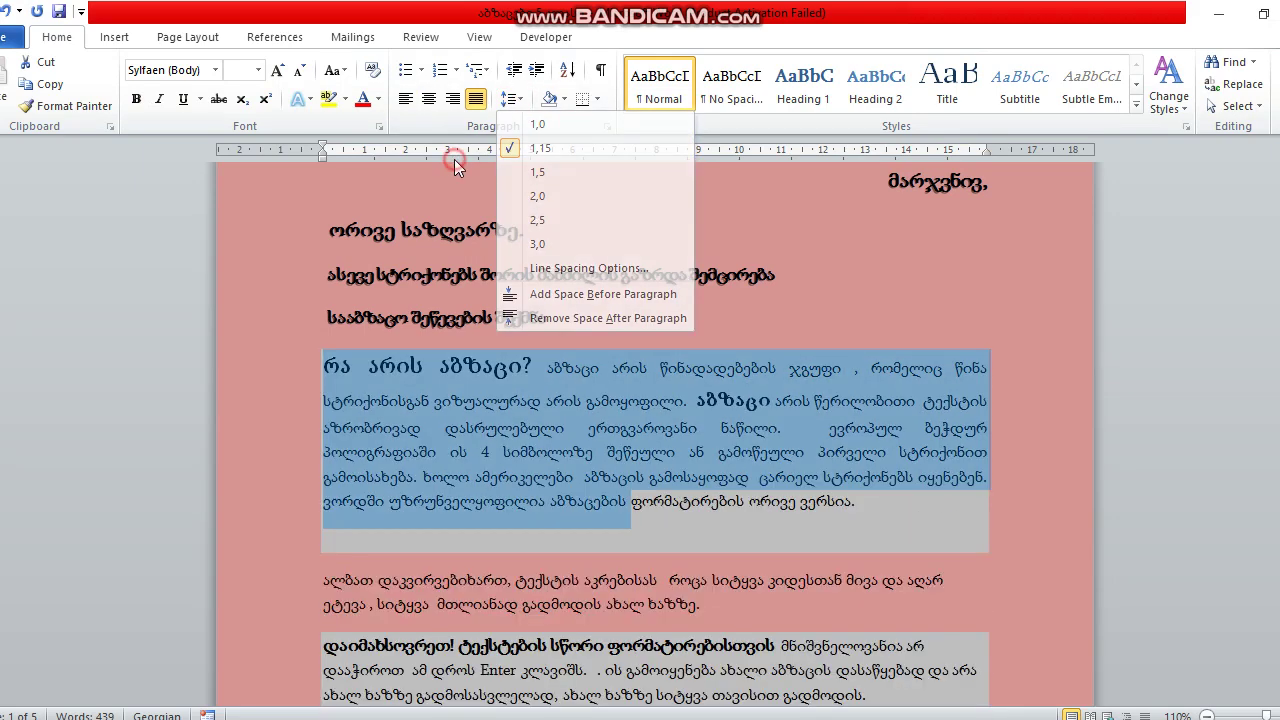
{"action": "left_click", "coordinate": [454, 159]}
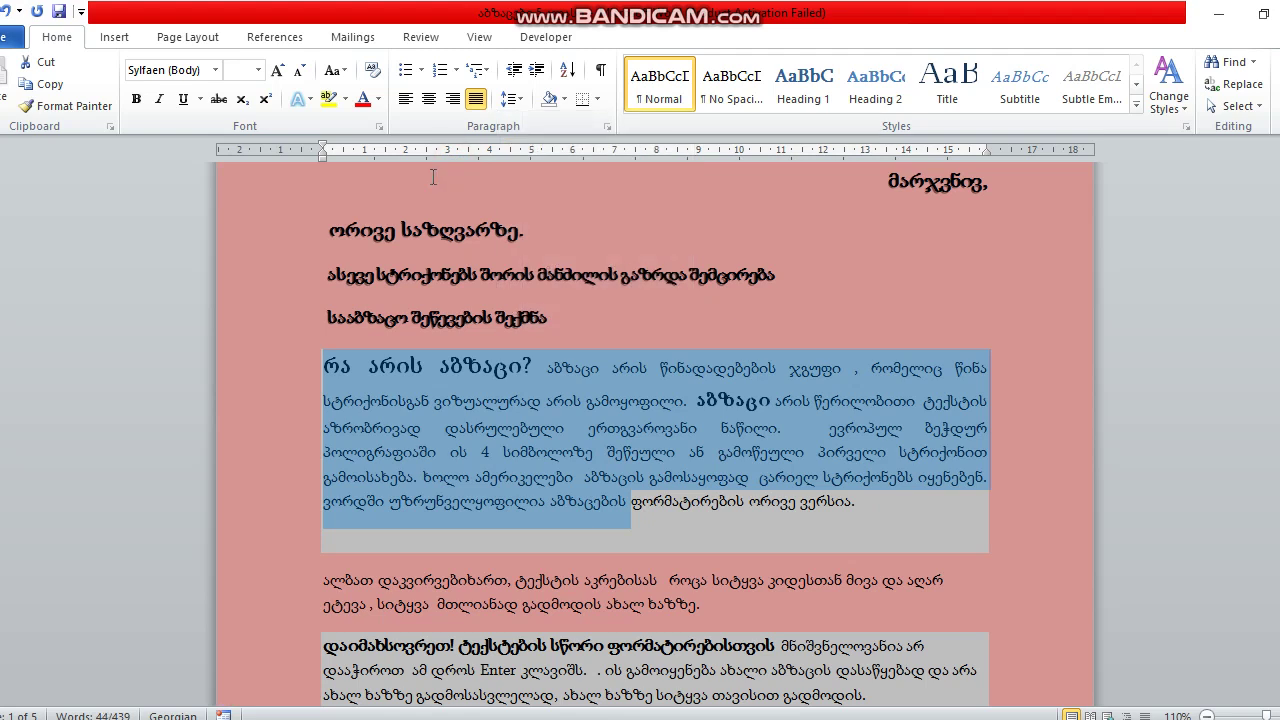
{"action": "left_click_drag", "start_coordinate": [324, 142], "coordinate": [409, 143]}
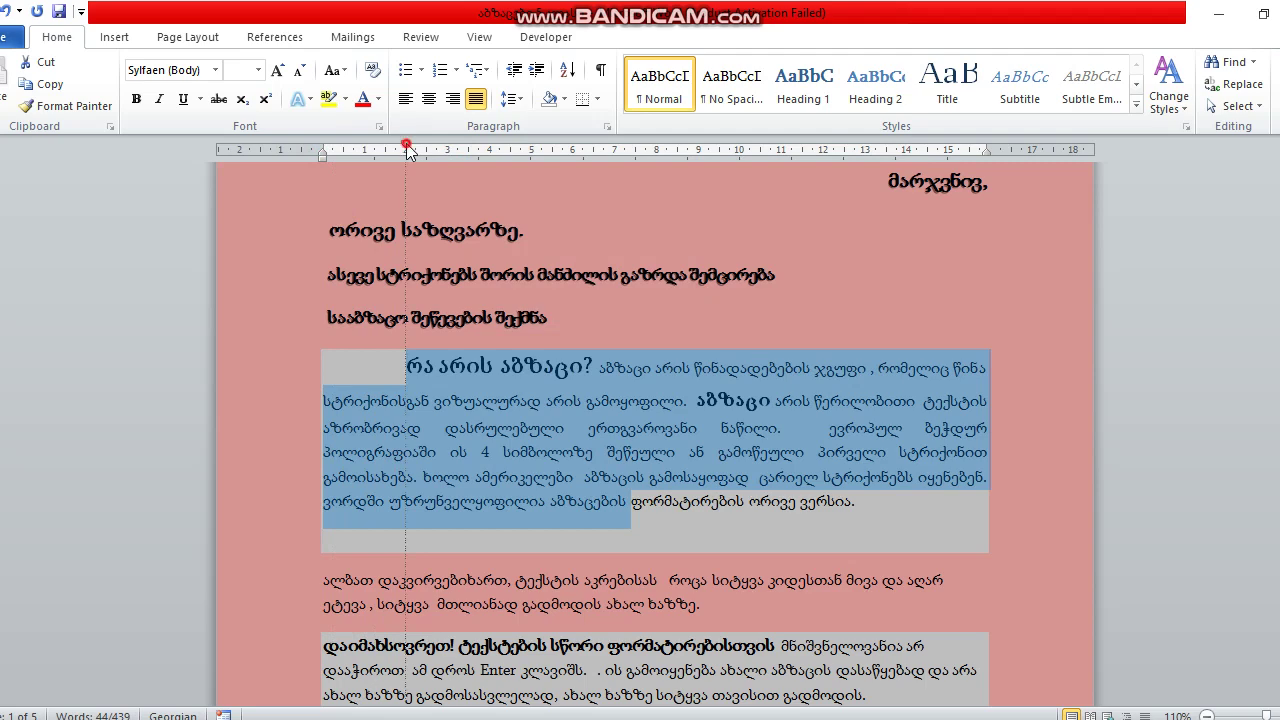
{"action": "mouse_move", "coordinate": [322, 146]}
{"action": "left_mouse_down"}
{"action": "mouse_move", "coordinate": [404, 156]}
{"action": "mouse_move", "coordinate": [333, 156]}
{"action": "left_mouse_up"}
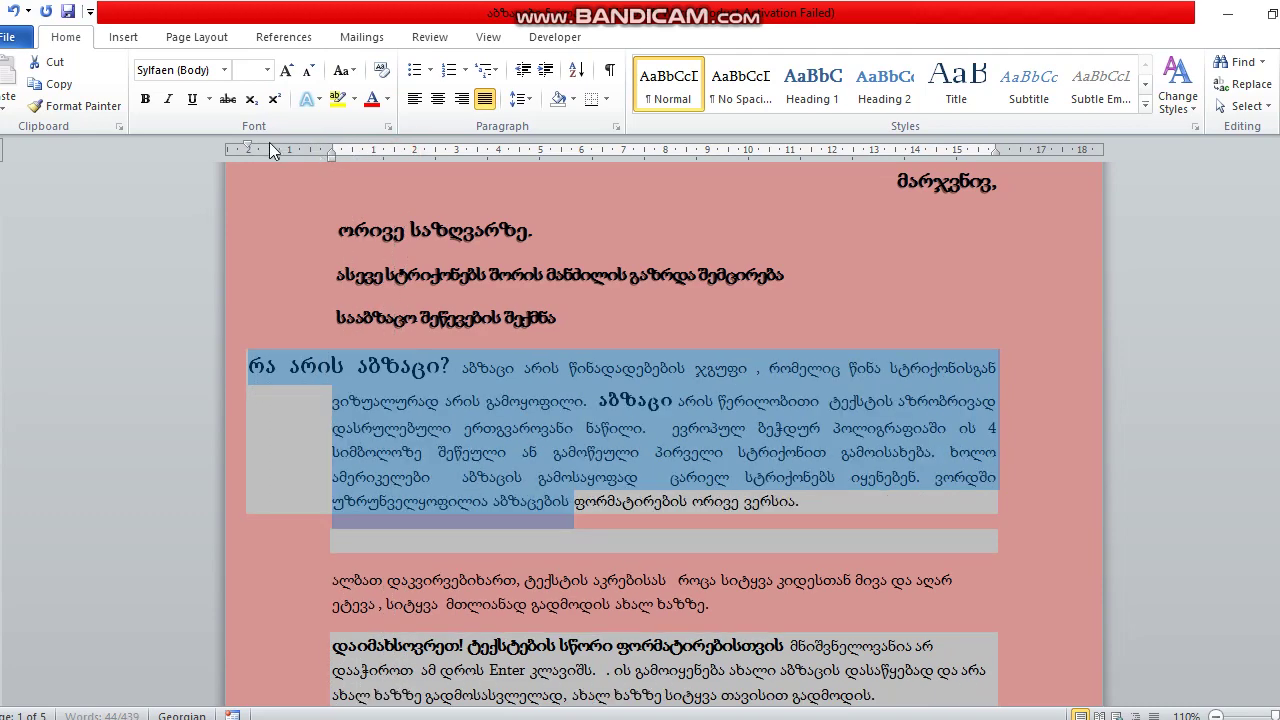
{"action": "left_click_drag", "start_coordinate": [267, 143], "coordinate": [352, 143]}
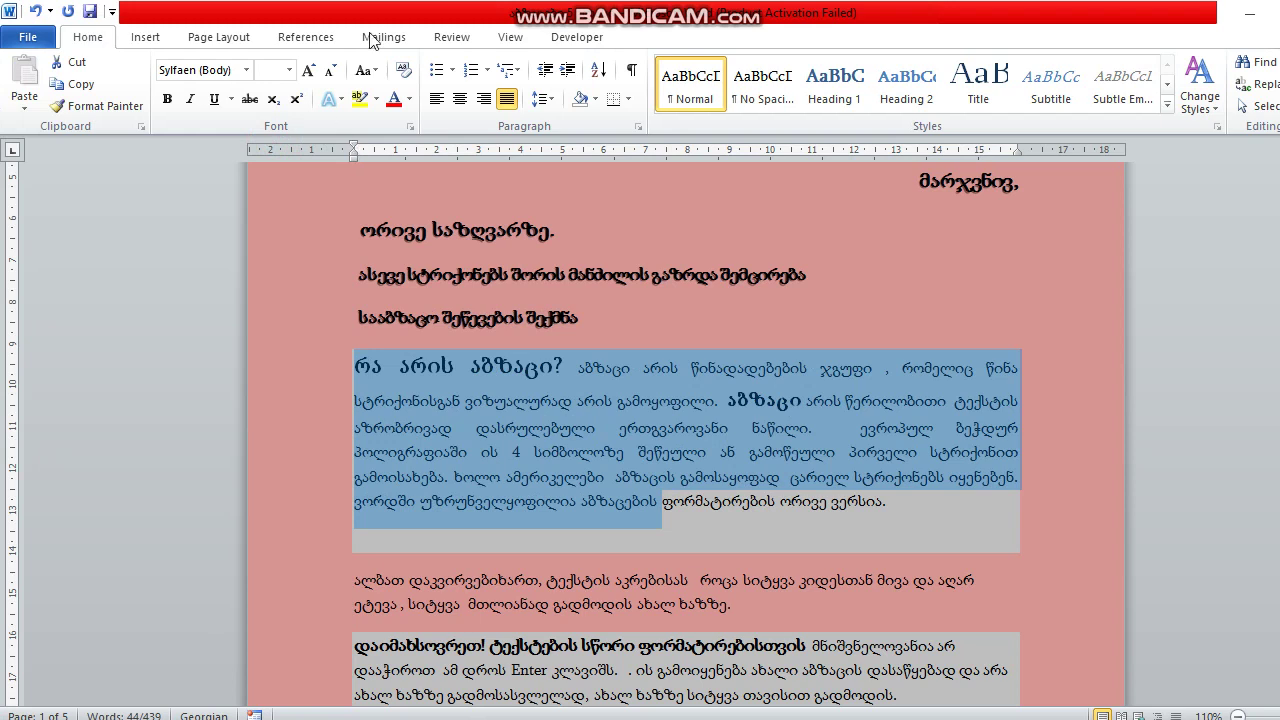
- Left-align the 'რა არის აბზაცი?' paragraph and try its first-line indent marker on the ruler
{"action": "left_click", "coordinate": [437, 100]}
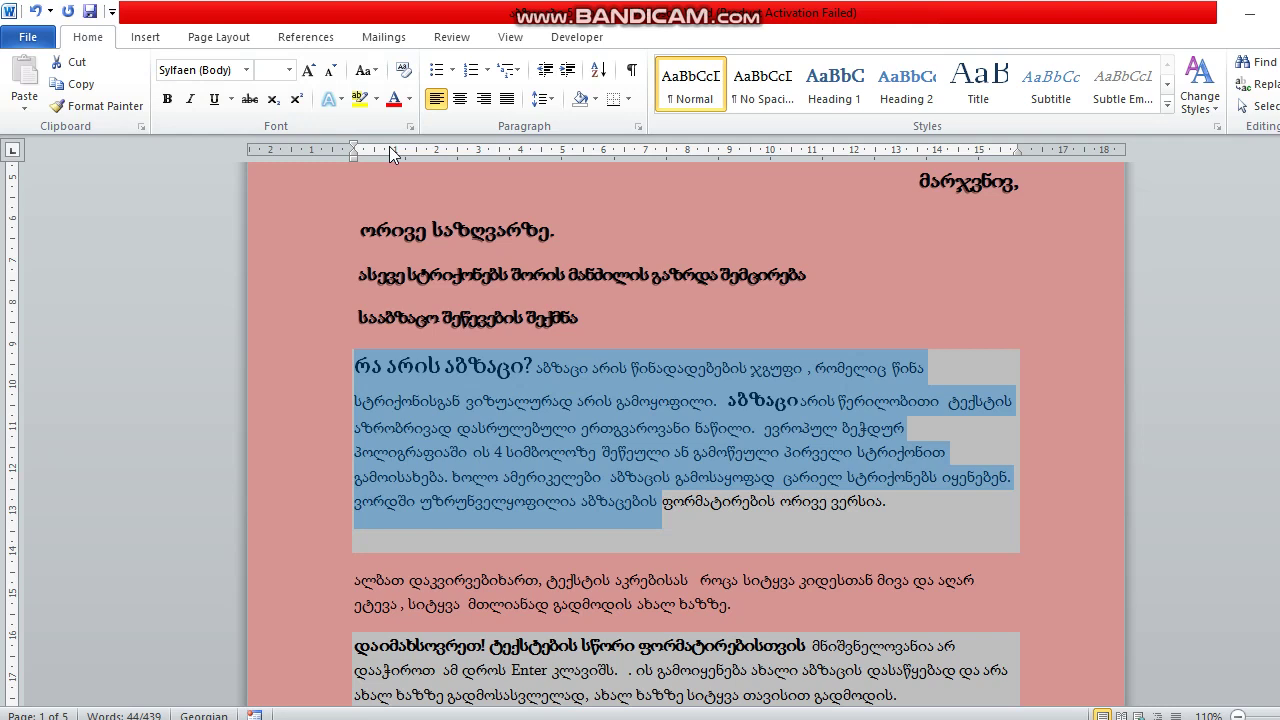
{"action": "mouse_move", "coordinate": [353, 146]}
{"action": "left_mouse_down"}
{"action": "mouse_move", "coordinate": [417, 148]}
{"action": "mouse_move", "coordinate": [340, 131]}
{"action": "mouse_move", "coordinate": [351, 130]}
{"action": "left_mouse_up"}
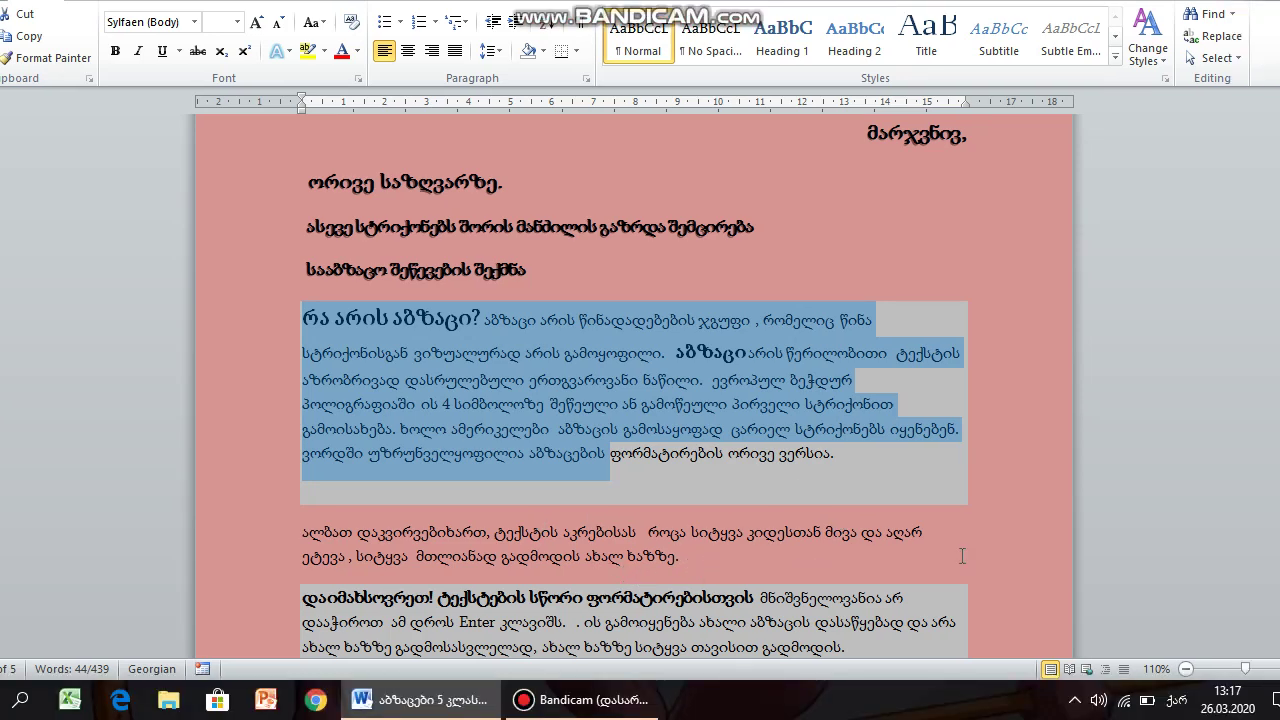
- Scroll down until the 'დაიმახსოვრეთ!' reminder paragraphs are visible
{"action": "left_click", "coordinate": [1271, 599]}
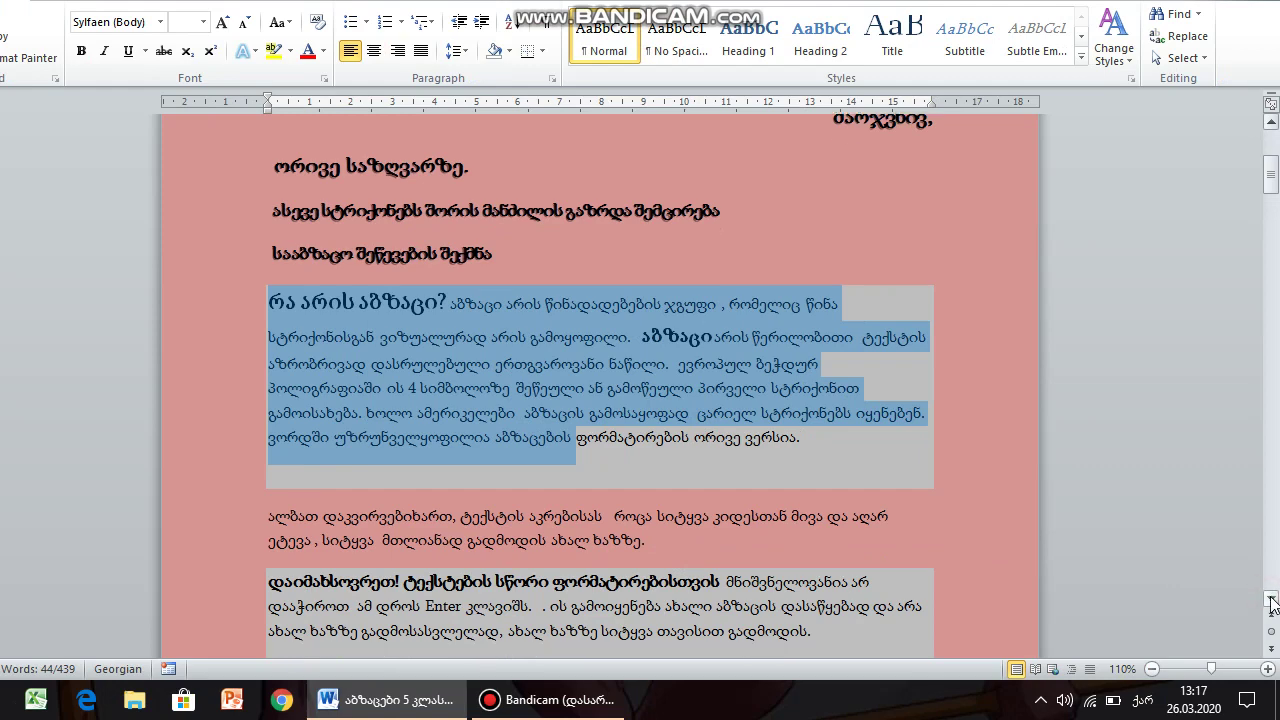
{"action": "left_click", "coordinate": [1271, 599]}
{"action": "left_click", "coordinate": [1271, 599]}
{"action": "left_click", "coordinate": [1271, 599]}
{"action": "left_click_drag", "start_coordinate": [1271, 599], "coordinate": [1271, 599]}
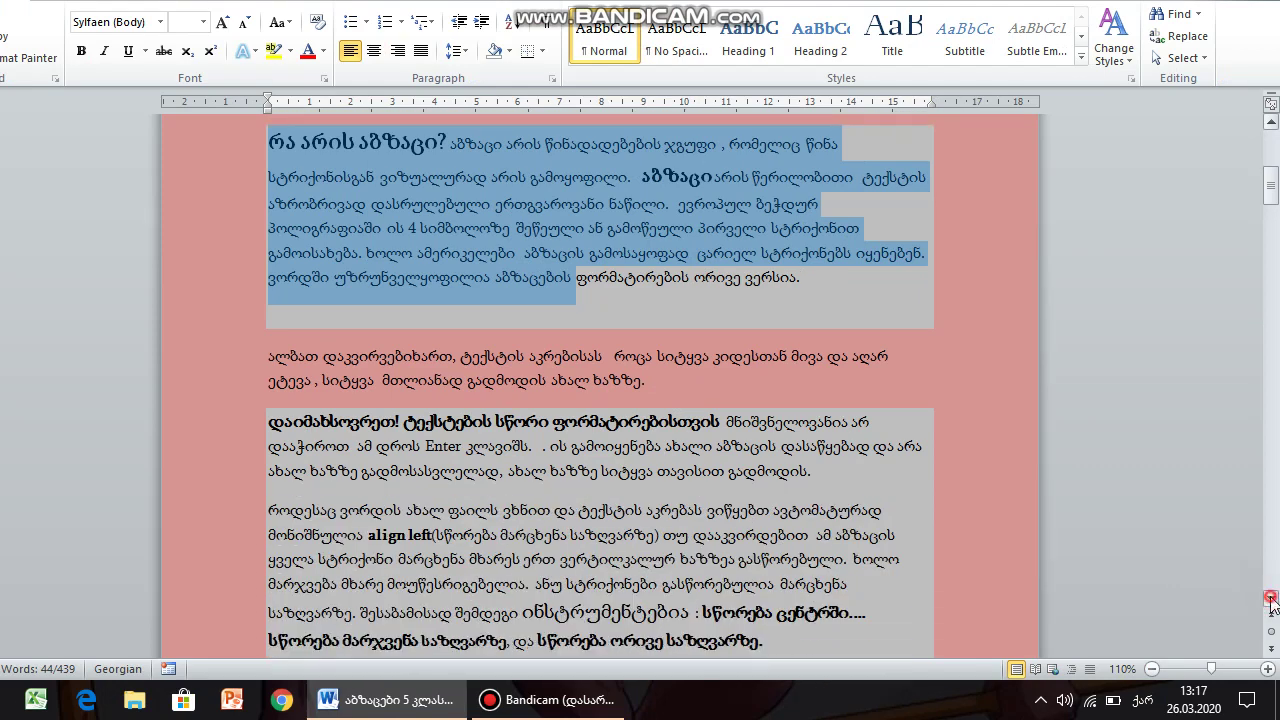
{"action": "left_click", "coordinate": [1271, 599]}
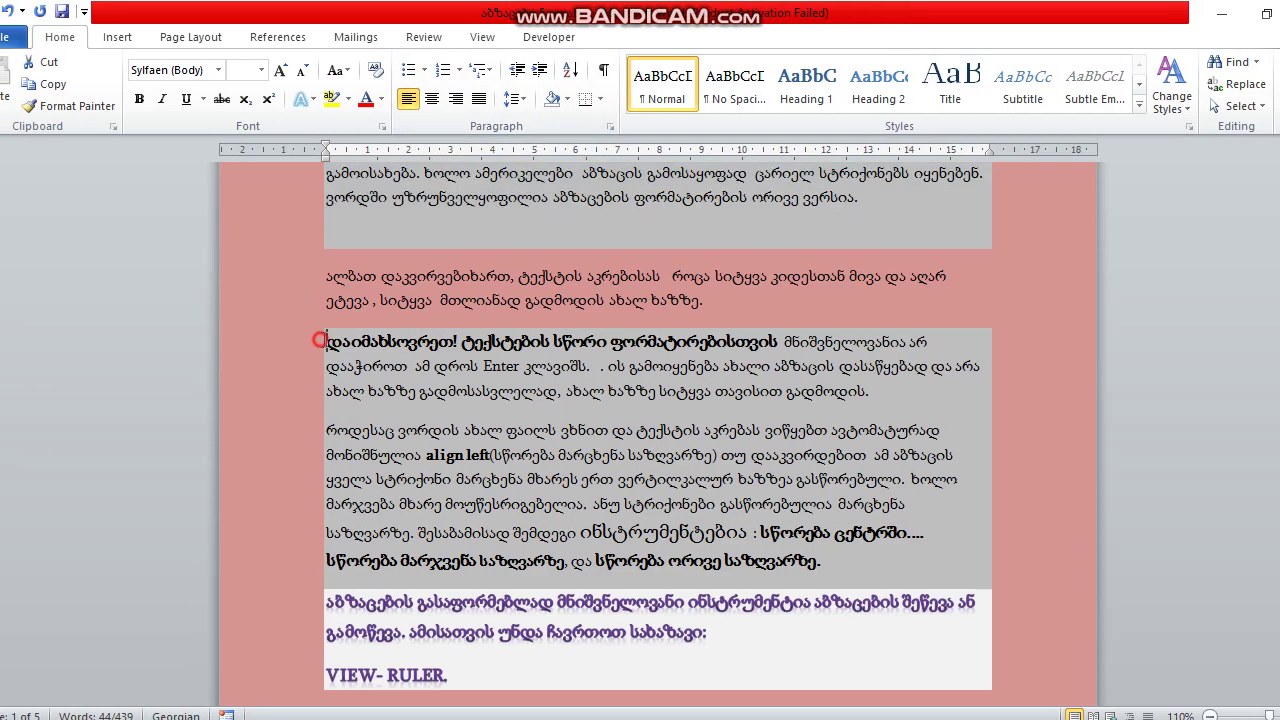
{"action": "mouse_move", "coordinate": [326, 341]}
{"action": "left_mouse_down"}
{"action": "mouse_move", "coordinate": [607, 395]}
{"action": "mouse_move", "coordinate": [840, 560]}
{"action": "left_mouse_up"}
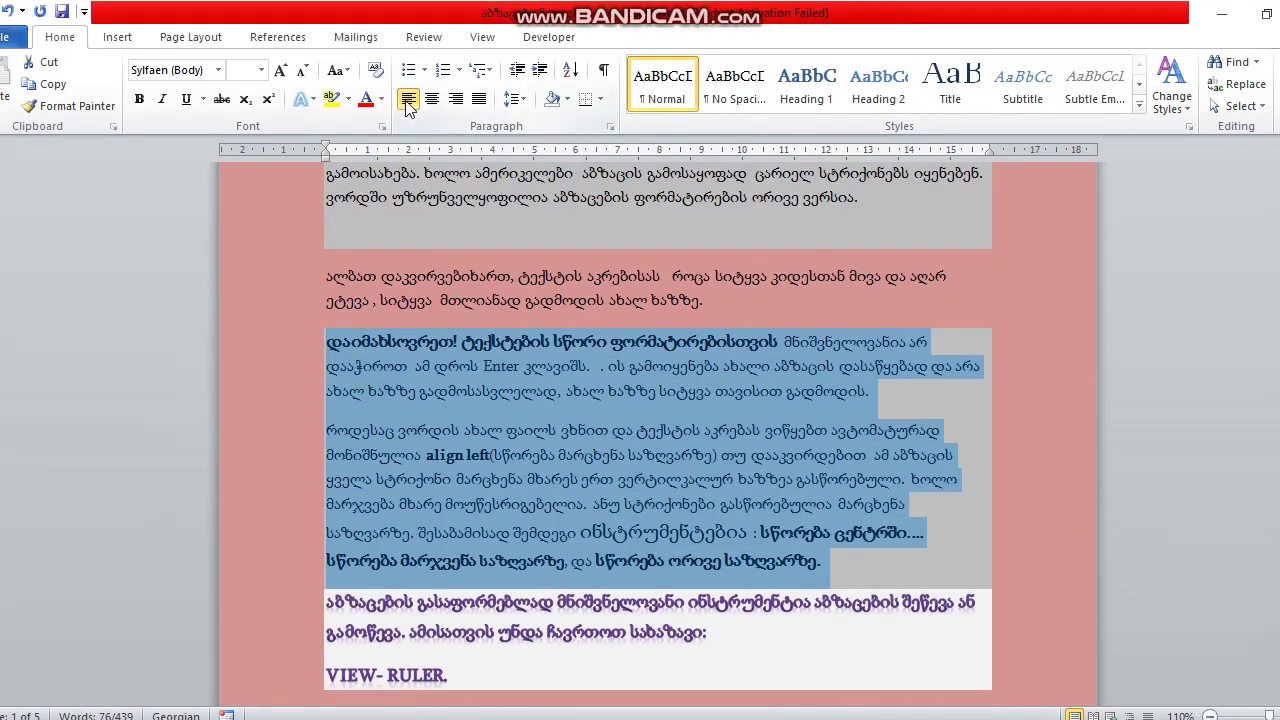
{"action": "key", "text": "ctrl+j"}
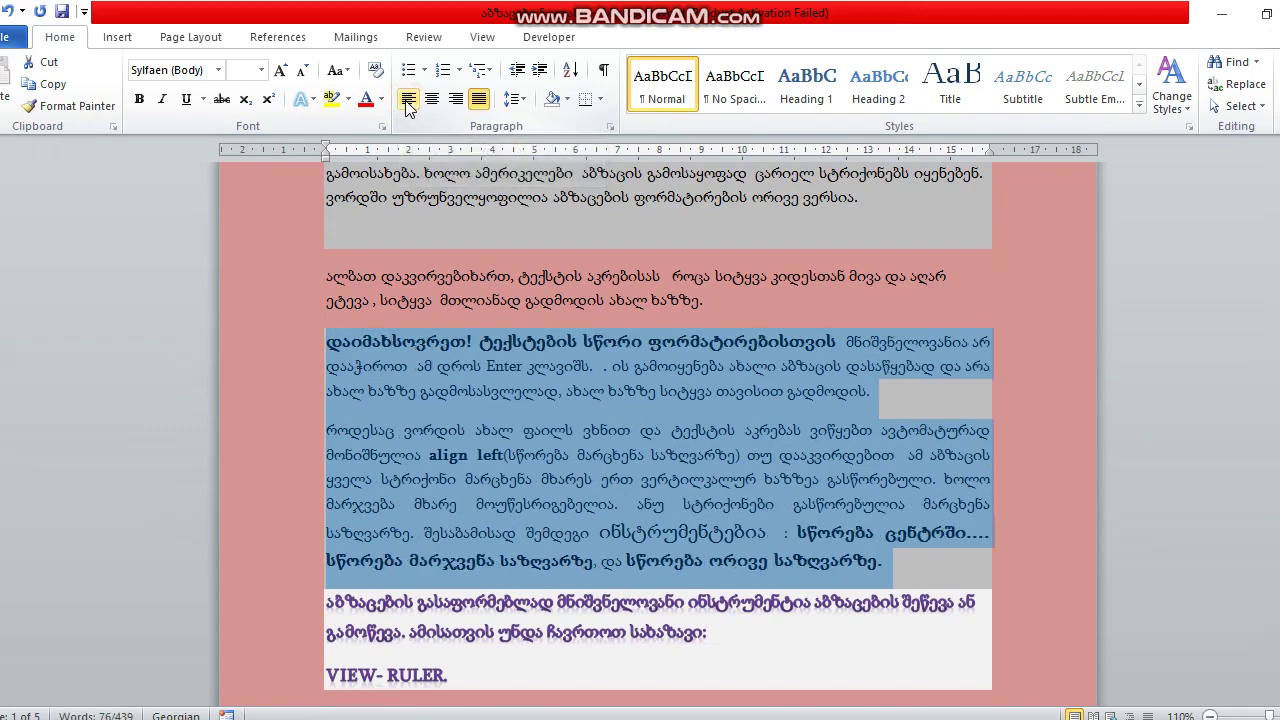
{"action": "left_click", "coordinate": [408, 100]}
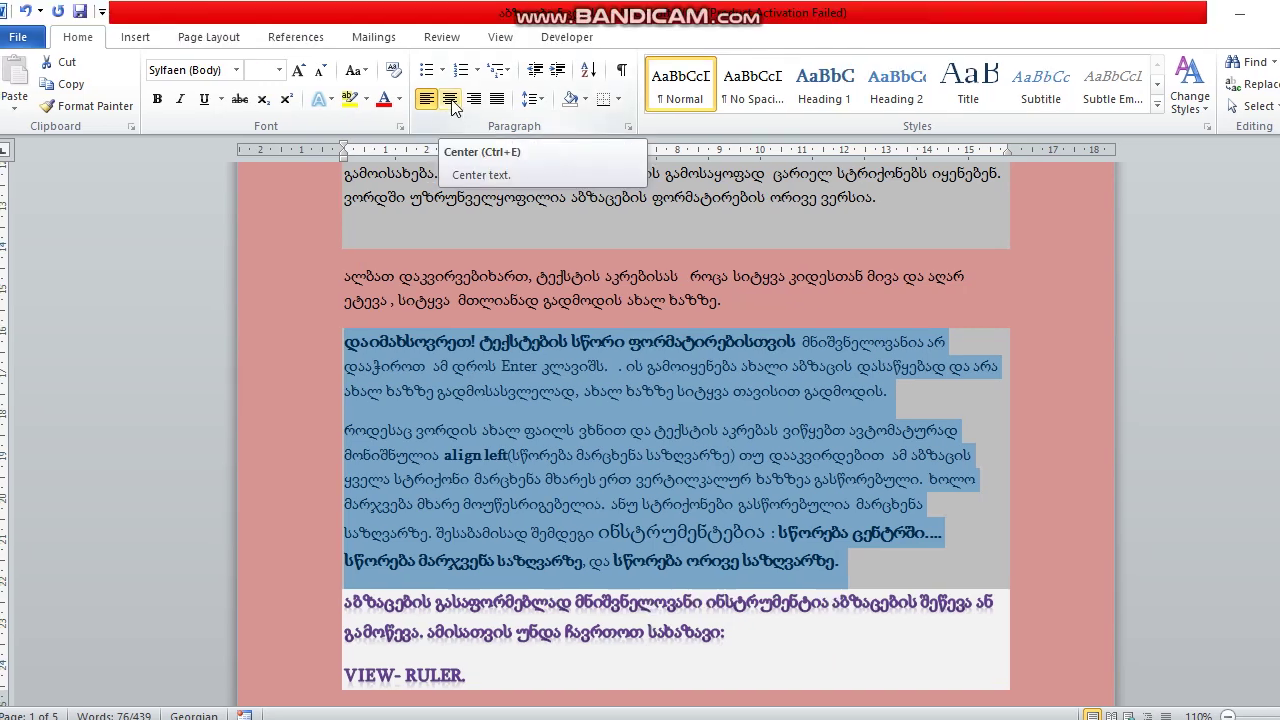
- Try Center and Align Right on the reminder paragraphs, then settle on Justify
{"action": "left_click", "coordinate": [452, 101]}
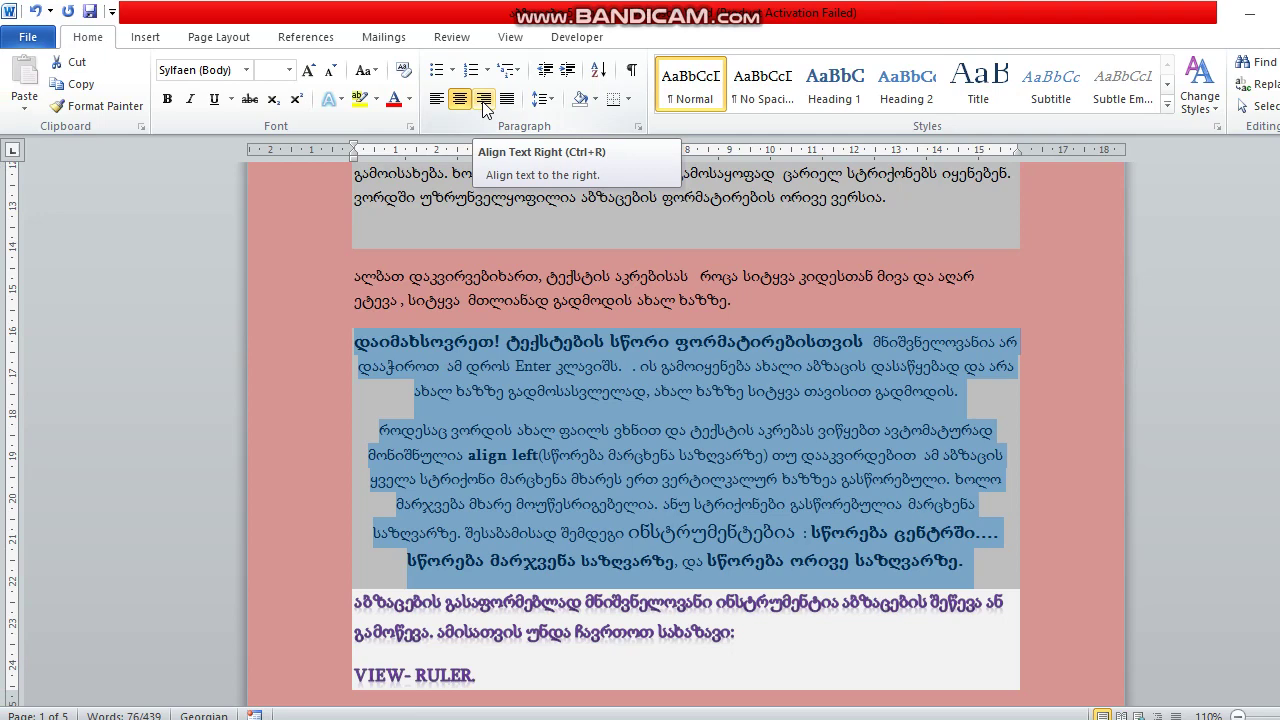
{"action": "left_click", "coordinate": [484, 99]}
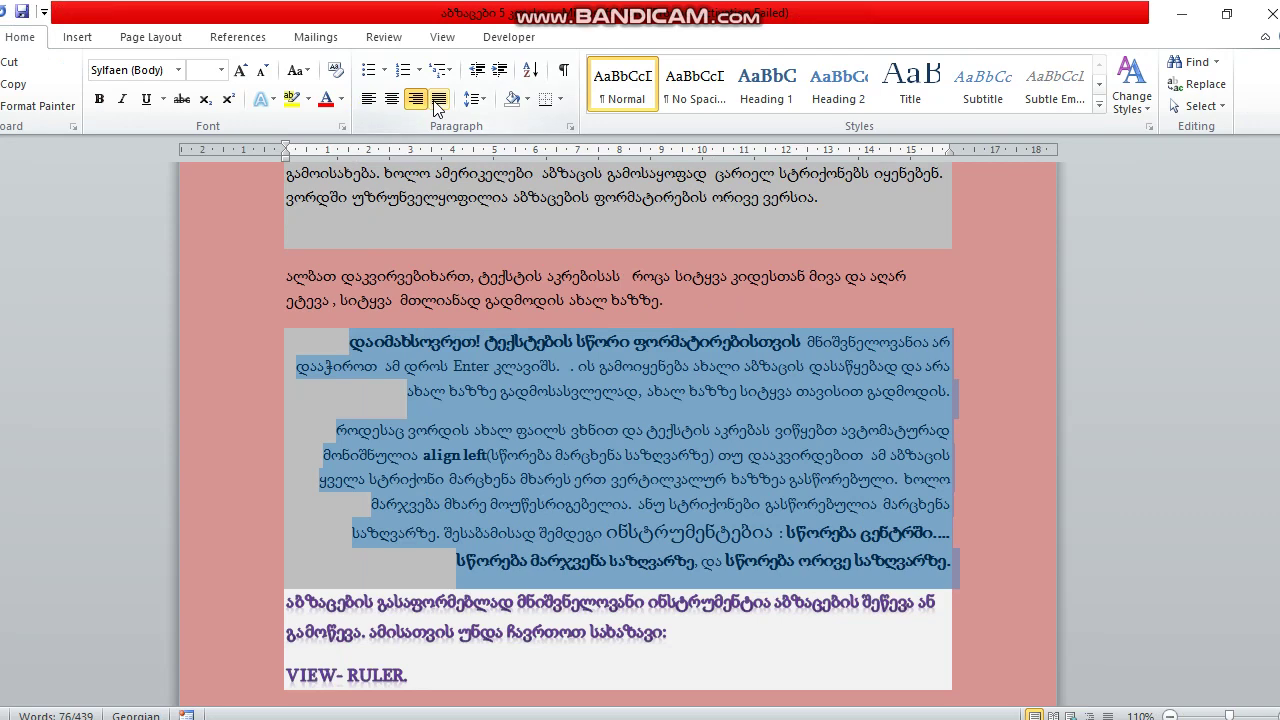
{"action": "left_click", "coordinate": [435, 108]}
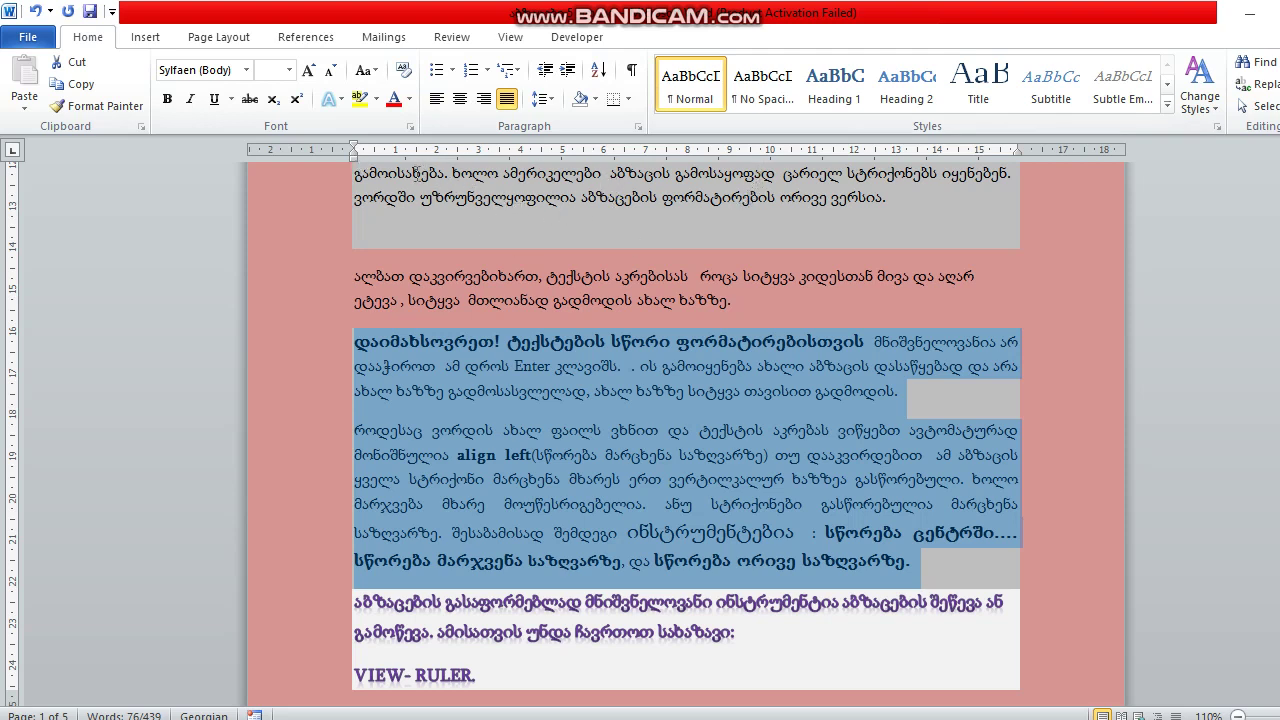
- Switch to the View tab and scroll down to page 2's colour-highlighted indent paragraphs
{"action": "left_click", "coordinate": [511, 38]}
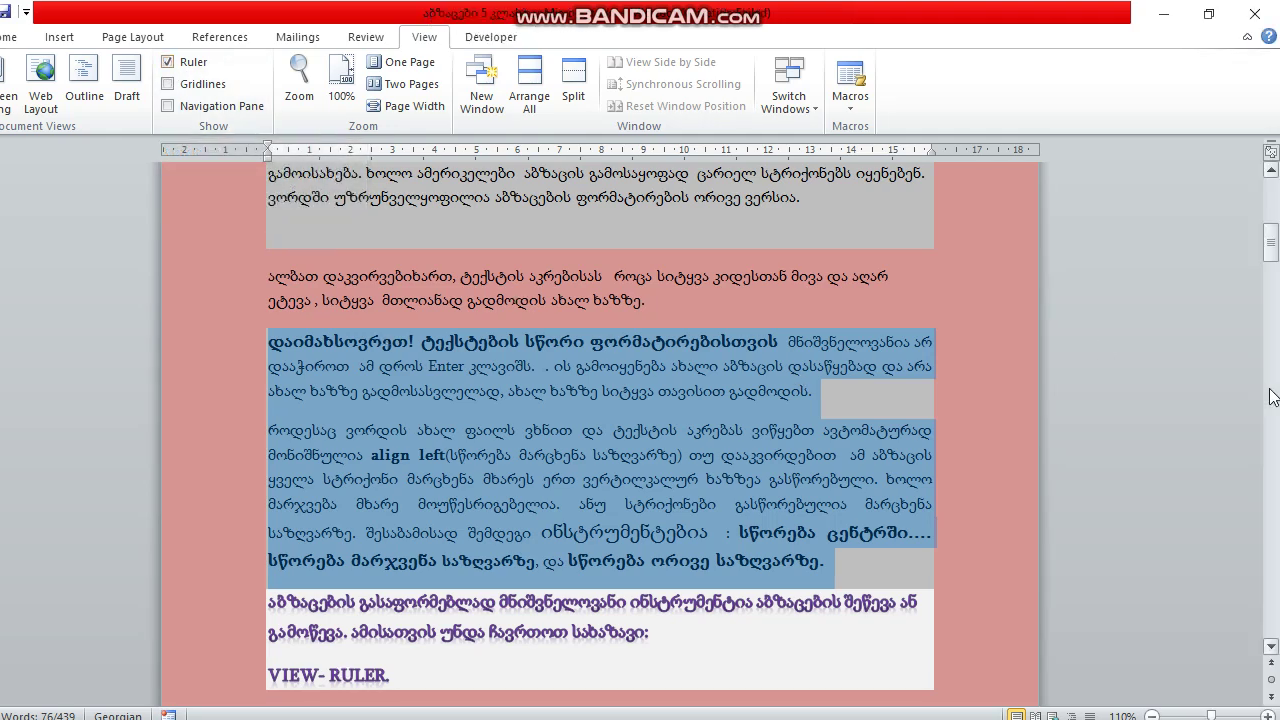
{"action": "left_click", "coordinate": [1271, 250]}
{"action": "left_click_drag", "start_coordinate": [1271, 252], "coordinate": [1272, 300]}
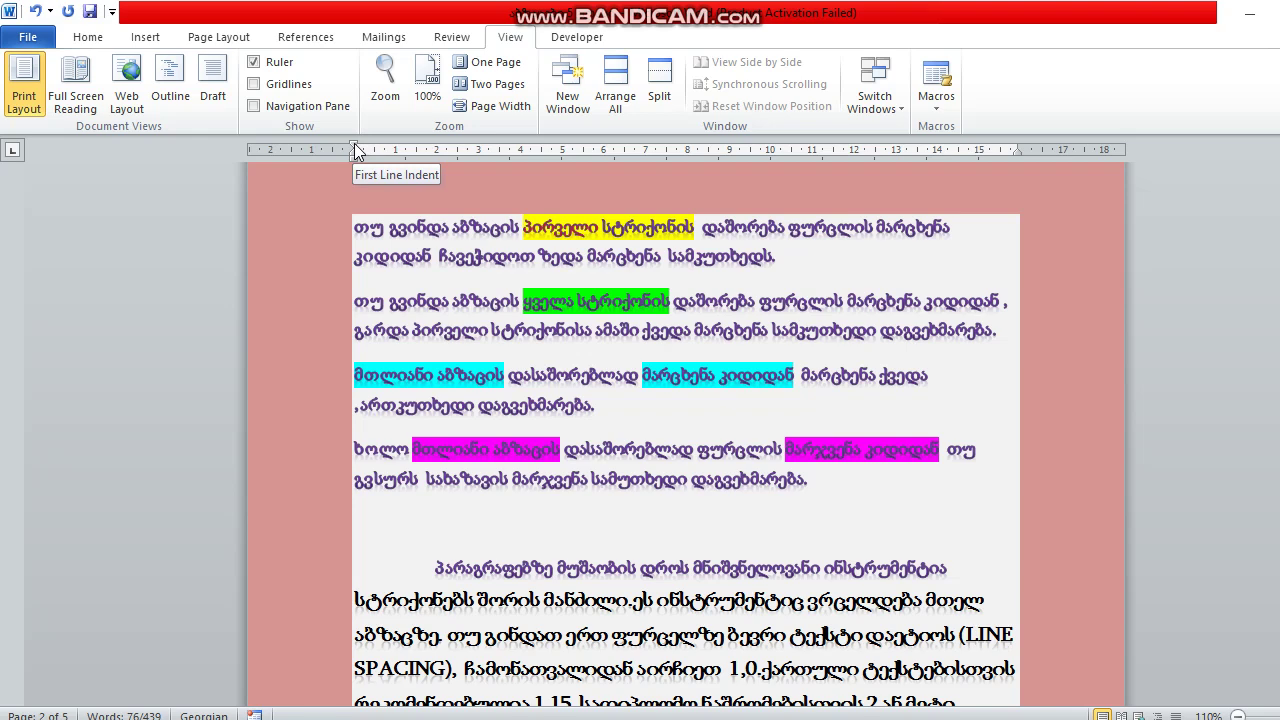
- Select the four highlighted paragraphs, test first-line and hanging indents, and undo the hanging indent
{"action": "left_click", "coordinate": [355, 226]}
{"action": "left_click_drag", "start_coordinate": [355, 226], "coordinate": [718, 488]}
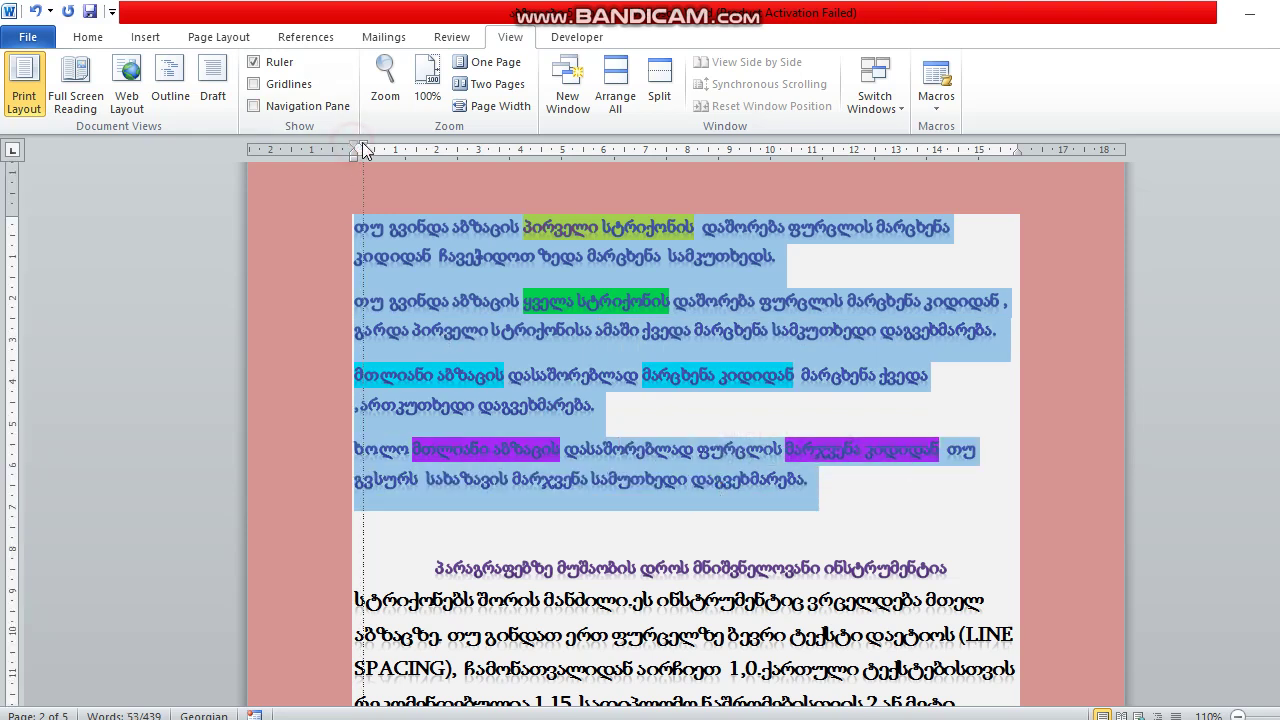
{"action": "left_click_drag", "start_coordinate": [362, 145], "coordinate": [398, 142]}
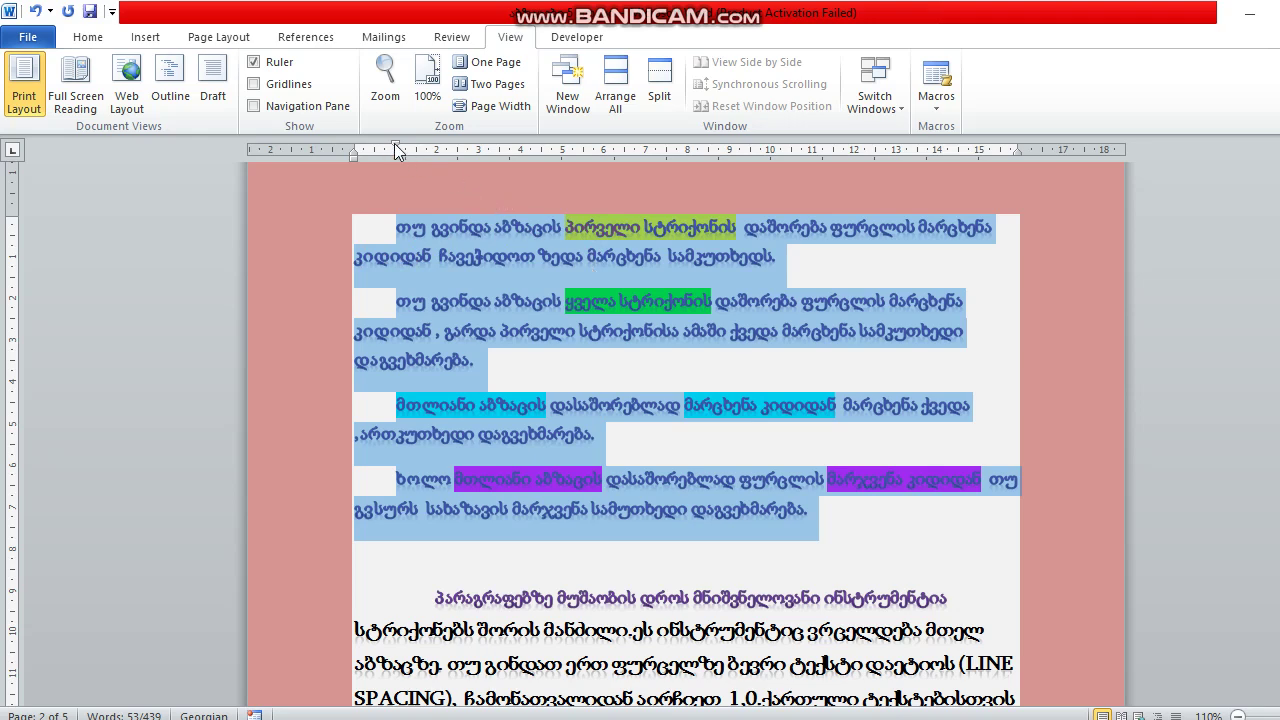
{"action": "left_click_drag", "start_coordinate": [395, 143], "coordinate": [305, 145]}
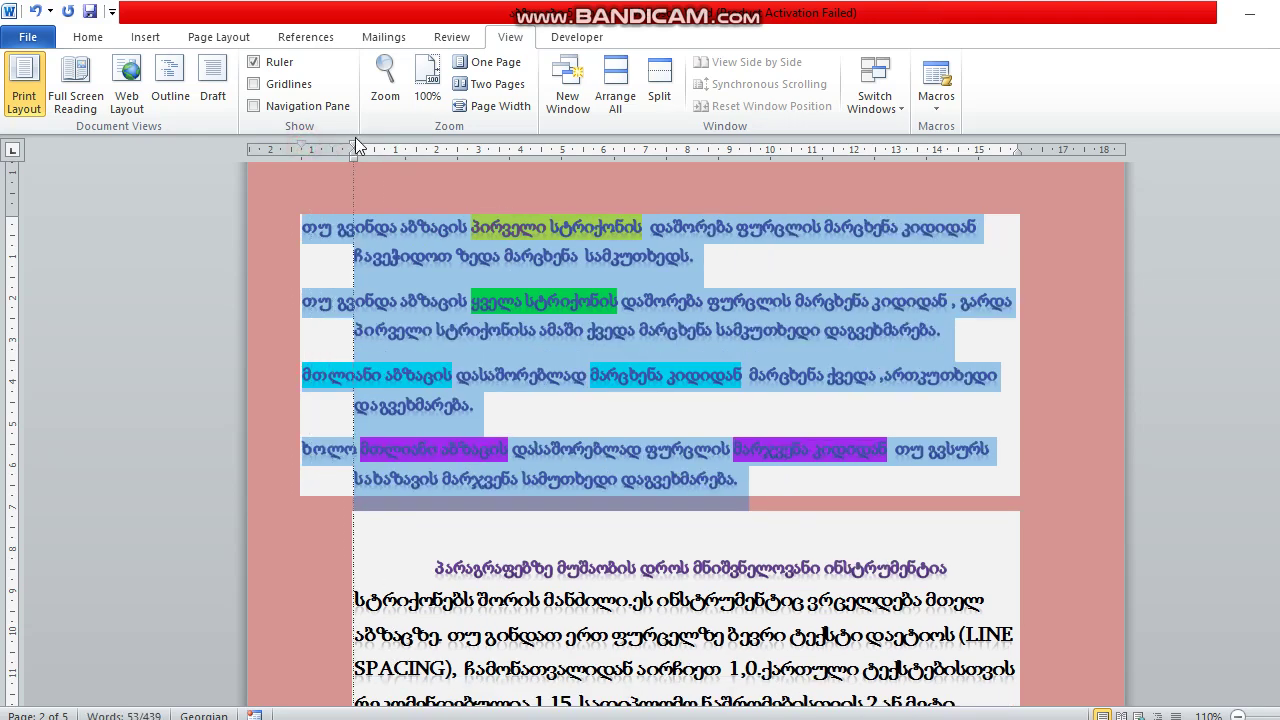
{"action": "key", "text": "ctrl+z"}
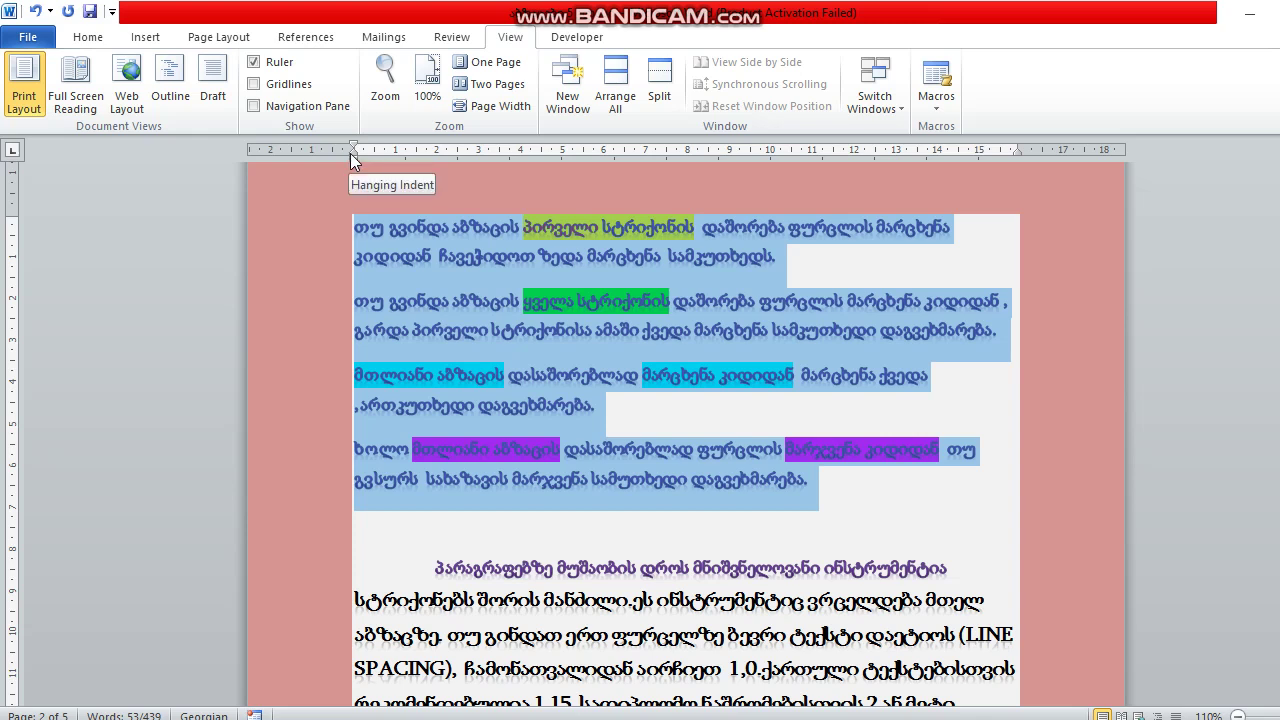
- Experiment with the wrapped-line and left indents on the ruler, then undo those changes
{"action": "left_click_drag", "start_coordinate": [350, 152], "coordinate": [350, 150]}
{"action": "left_click_drag", "start_coordinate": [363, 151], "coordinate": [426, 153]}
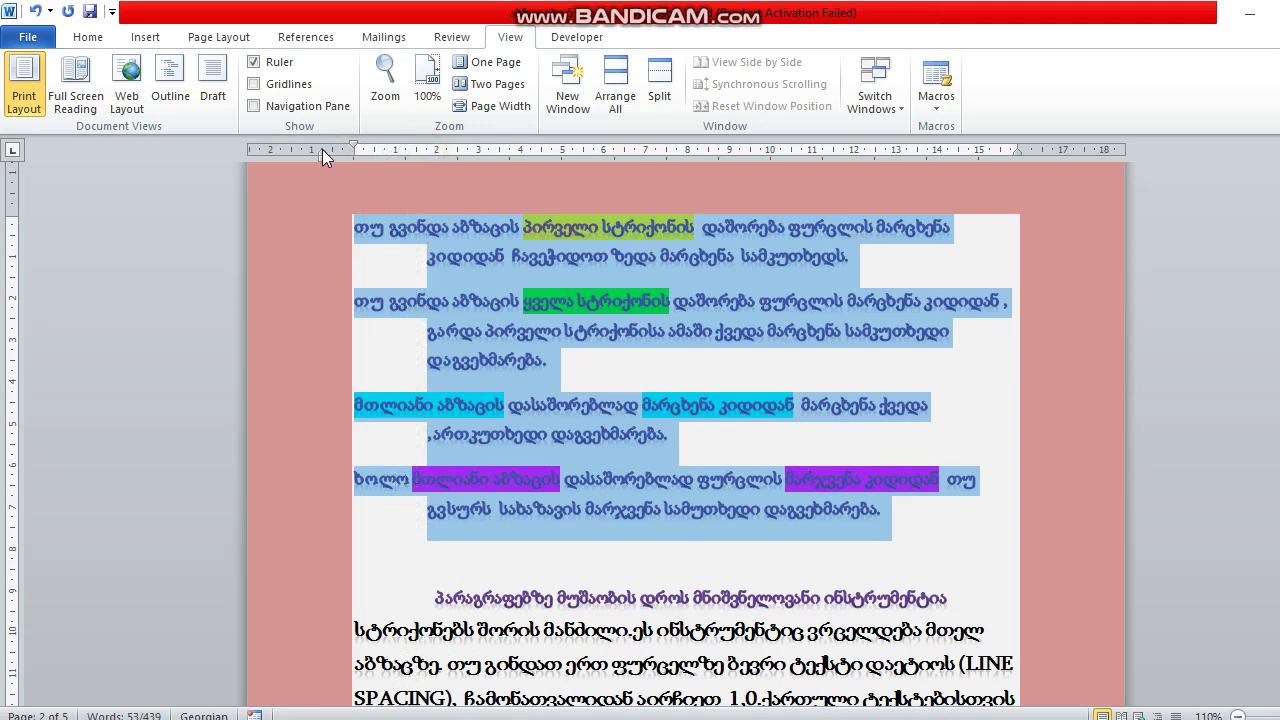
{"action": "mouse_move", "coordinate": [348, 149]}
{"action": "left_mouse_down"}
{"action": "mouse_move", "coordinate": [322, 150]}
{"action": "mouse_move", "coordinate": [353, 150]}
{"action": "left_mouse_up"}
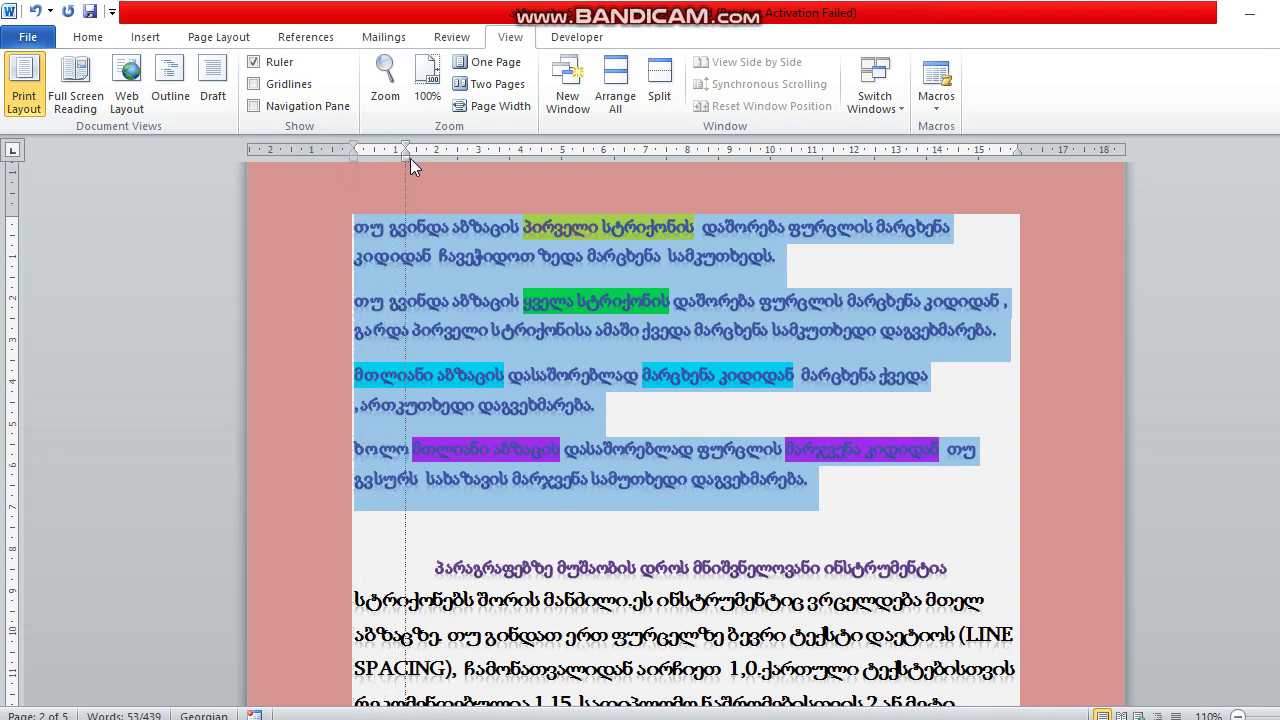
{"action": "left_click_drag", "start_coordinate": [410, 160], "coordinate": [493, 160]}
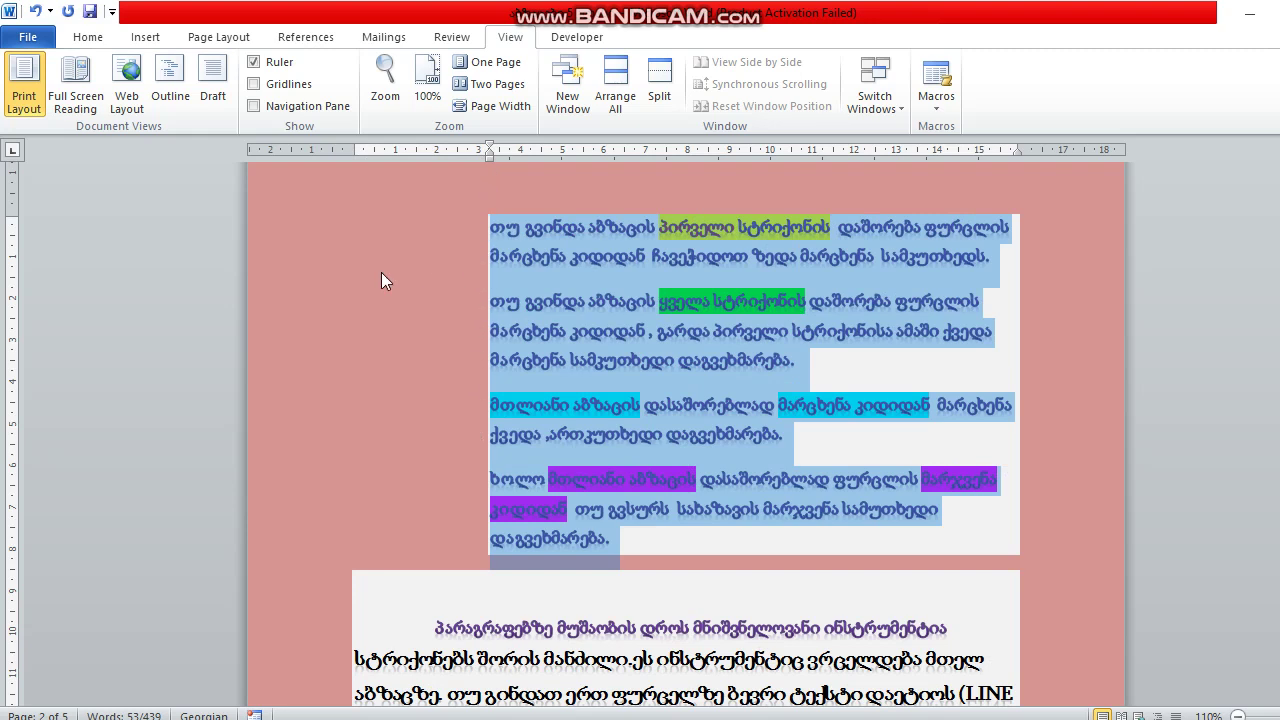
{"action": "left_click", "coordinate": [35, 12]}
{"action": "left_click", "coordinate": [35, 12]}
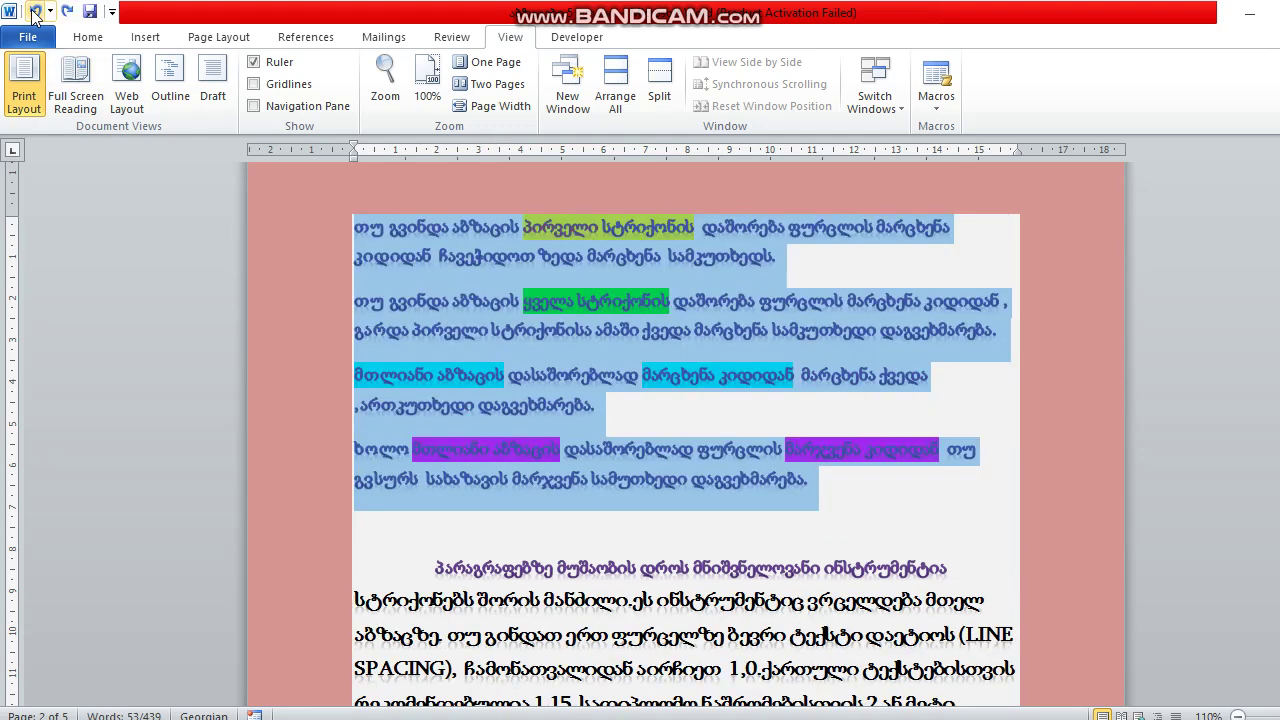
{"action": "left_click", "coordinate": [35, 12]}
{"action": "left_click", "coordinate": [35, 12]}
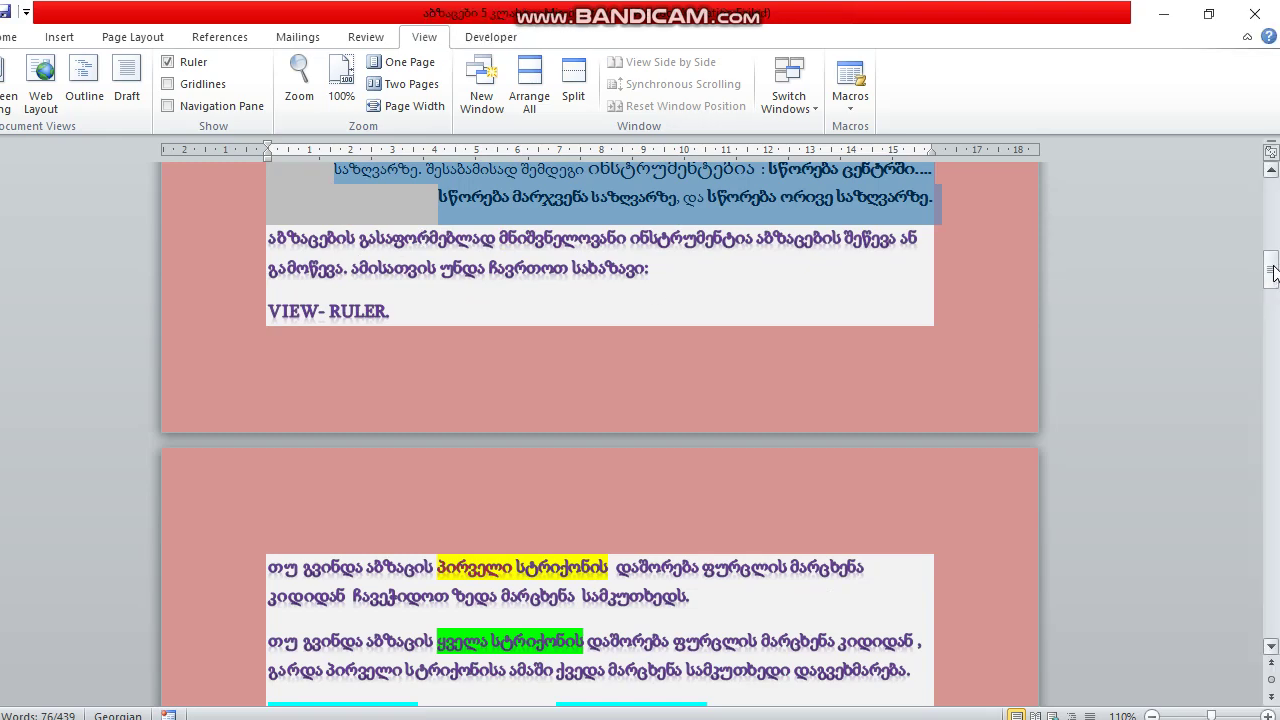
- Reselect the highlighted paragraphs and drag the right indent marker left to about 14
{"action": "left_click_drag", "start_coordinate": [1273, 272], "coordinate": [1273, 292]}
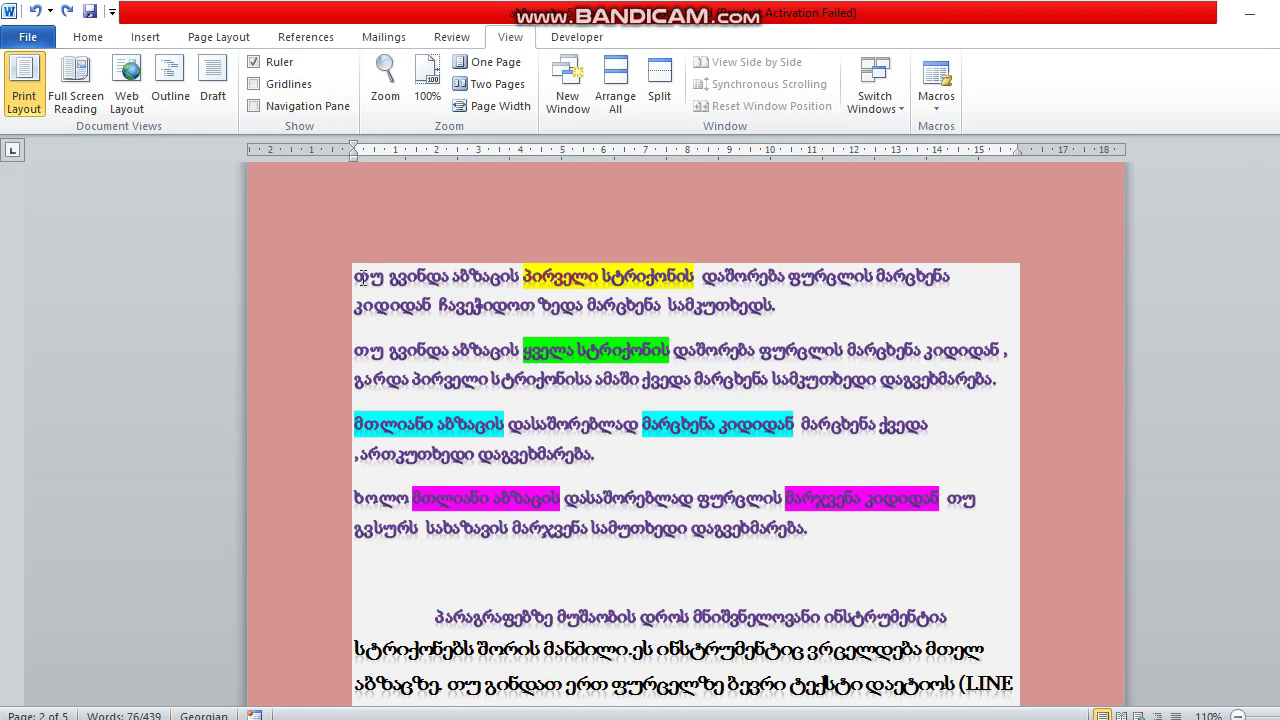
{"action": "mouse_move", "coordinate": [356, 276]}
{"action": "left_mouse_down"}
{"action": "mouse_move", "coordinate": [786, 510]}
{"action": "mouse_move", "coordinate": [799, 535]}
{"action": "left_mouse_up"}
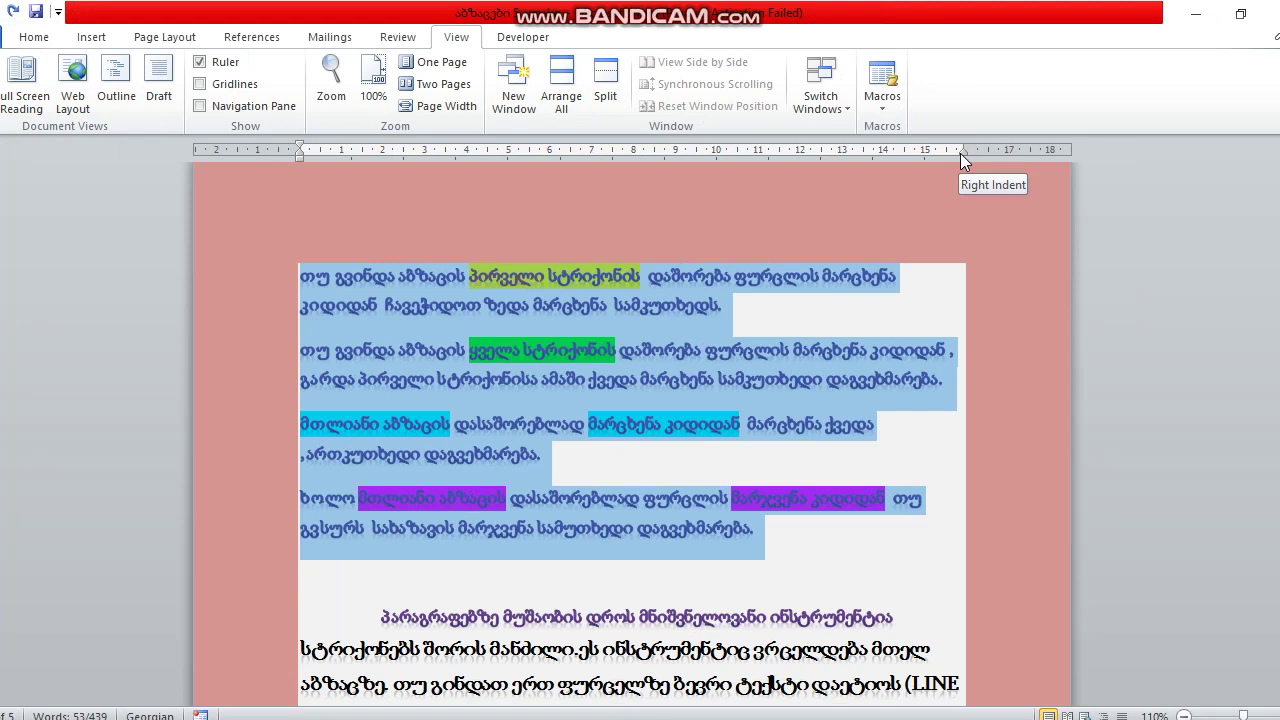
{"action": "left_click_drag", "start_coordinate": [960, 153], "coordinate": [961, 155]}
{"action": "left_click_drag", "start_coordinate": [866, 155], "coordinate": [866, 155]}
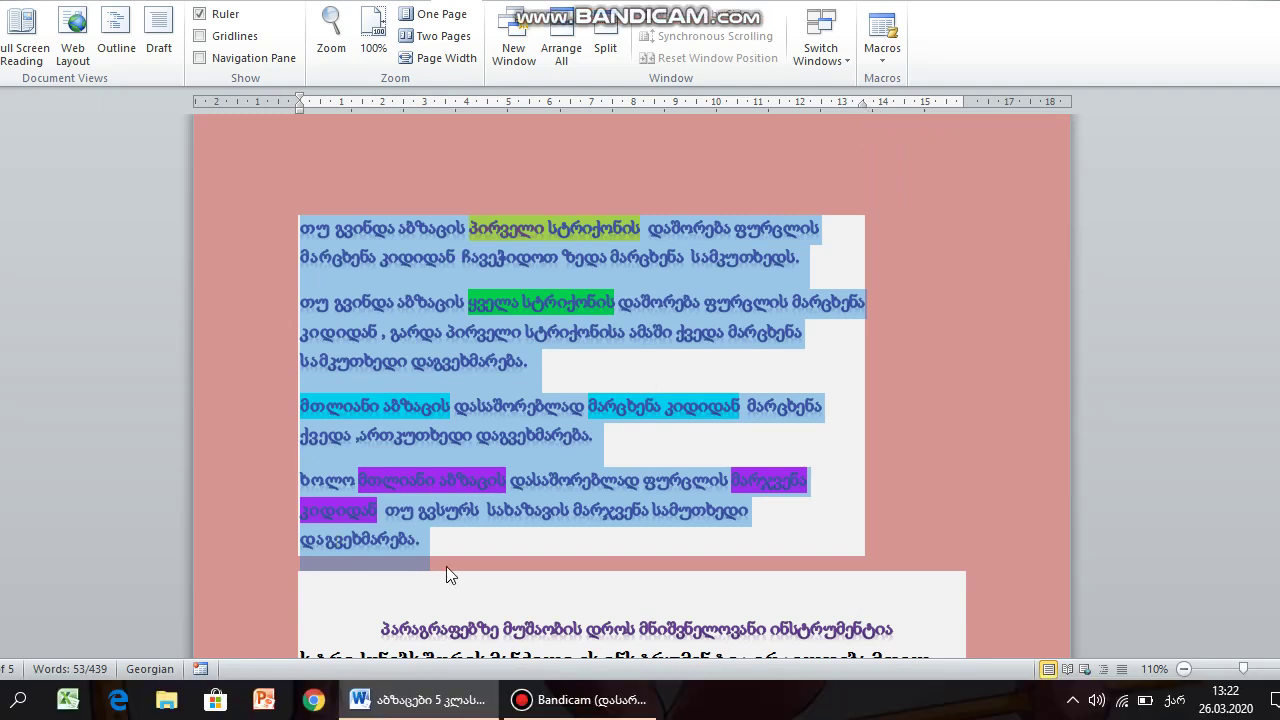
{"action": "left_click", "coordinate": [446, 566]}
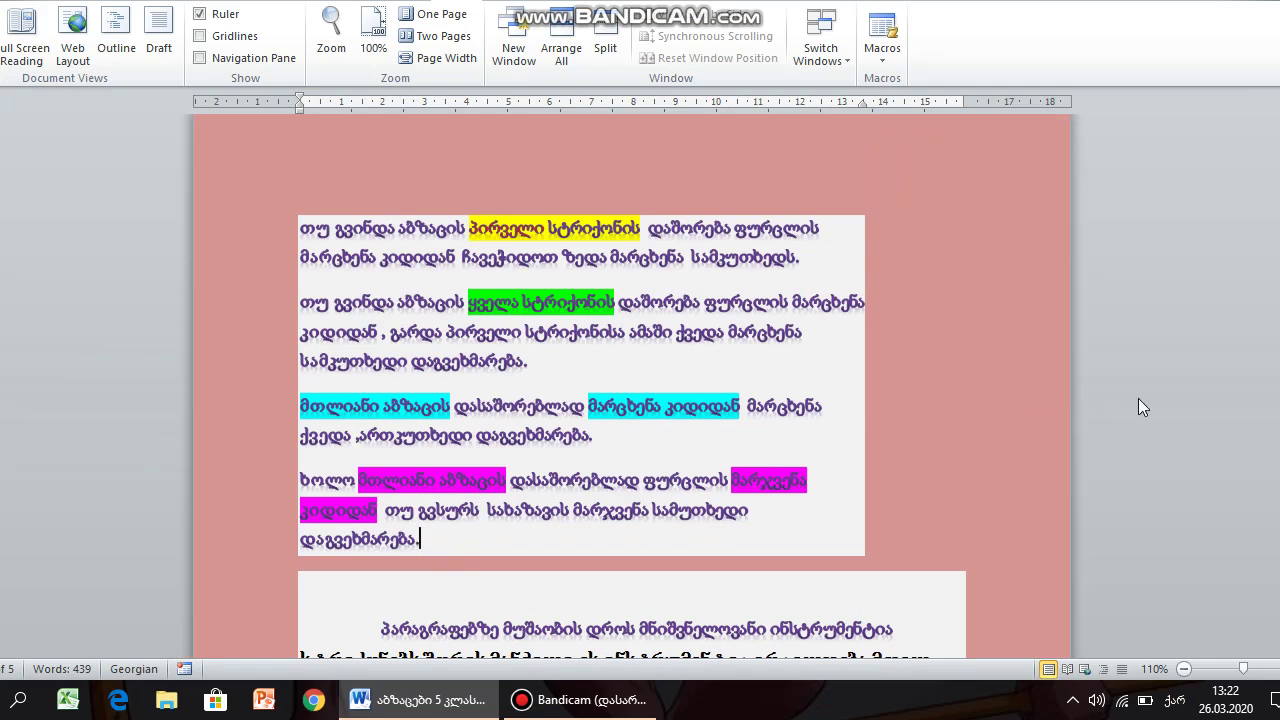
{"action": "left_click", "coordinate": [1272, 245]}
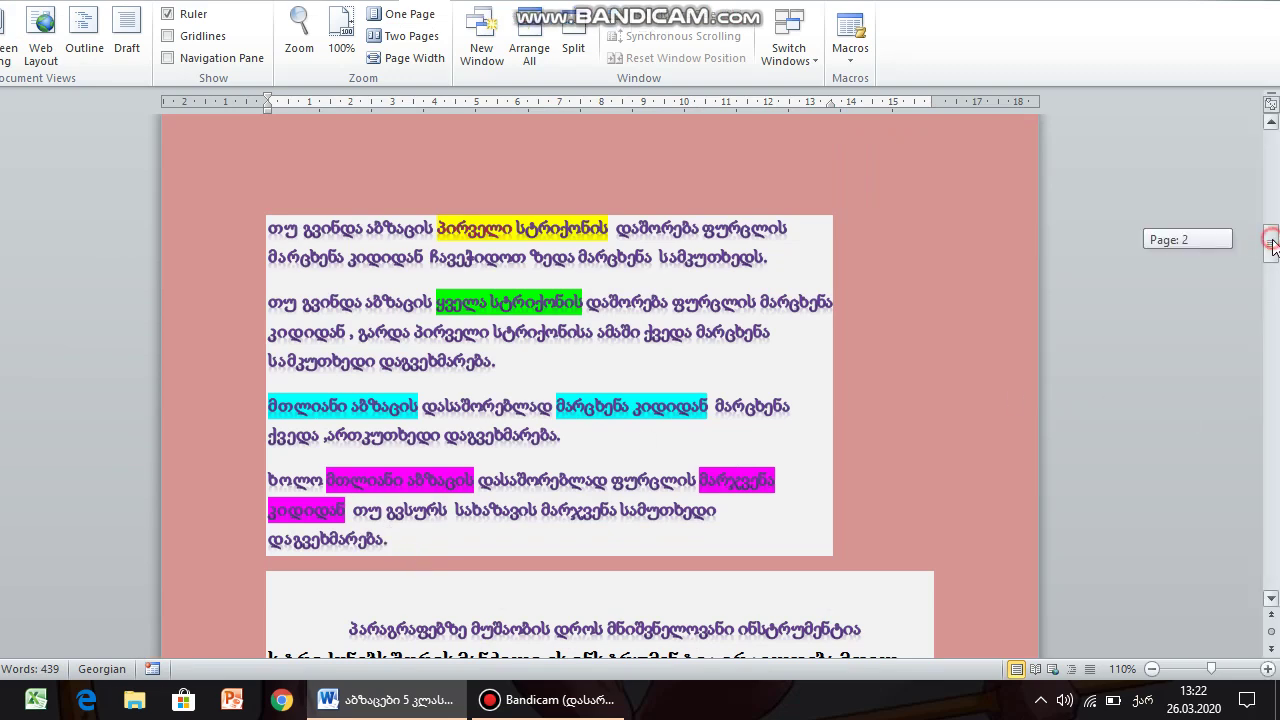
{"action": "left_click_drag", "start_coordinate": [1272, 245], "coordinate": [1274, 262]}
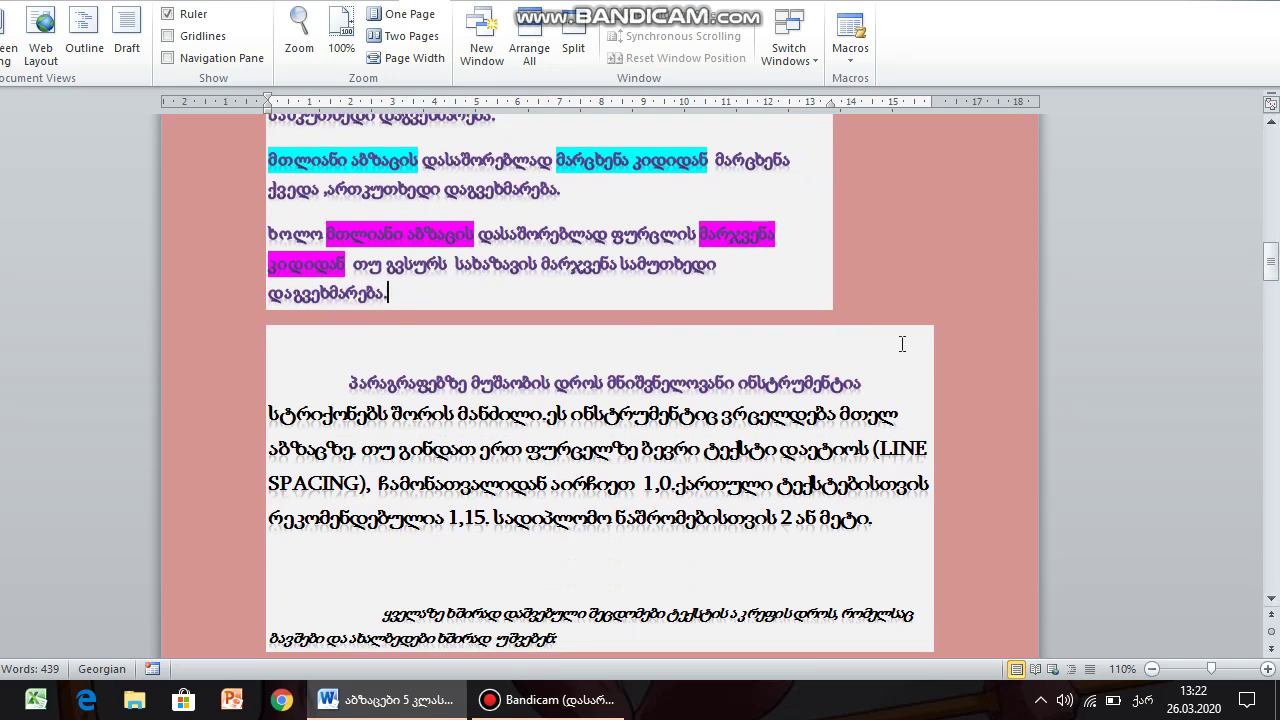
{"action": "left_click", "coordinate": [341, 383]}
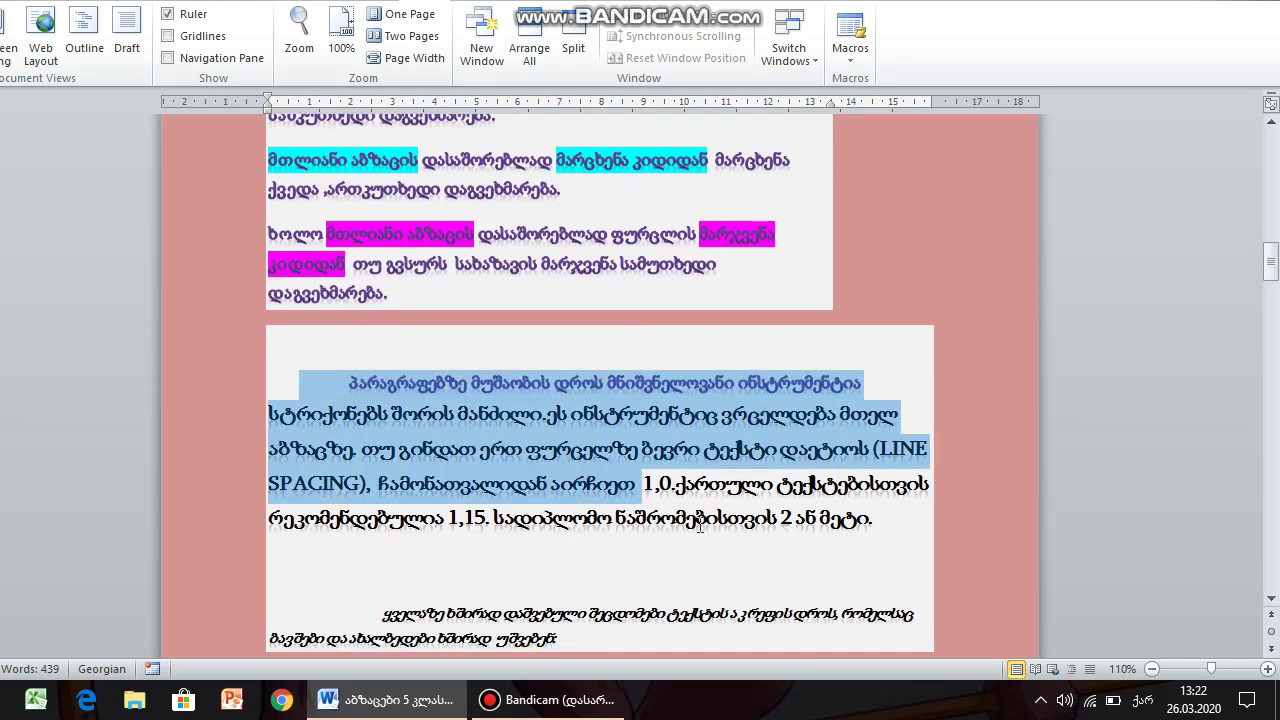
{"action": "left_click_drag", "start_coordinate": [472, 399], "coordinate": [880, 530]}
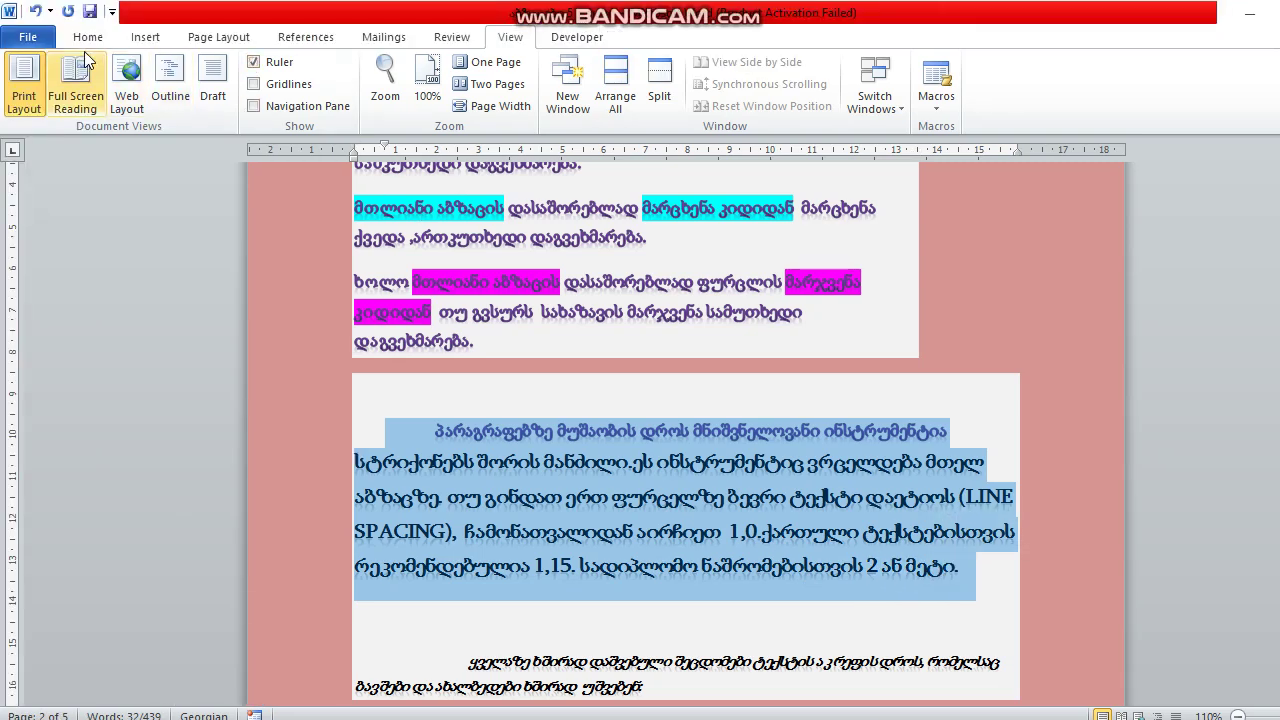
{"action": "left_click", "coordinate": [87, 37]}
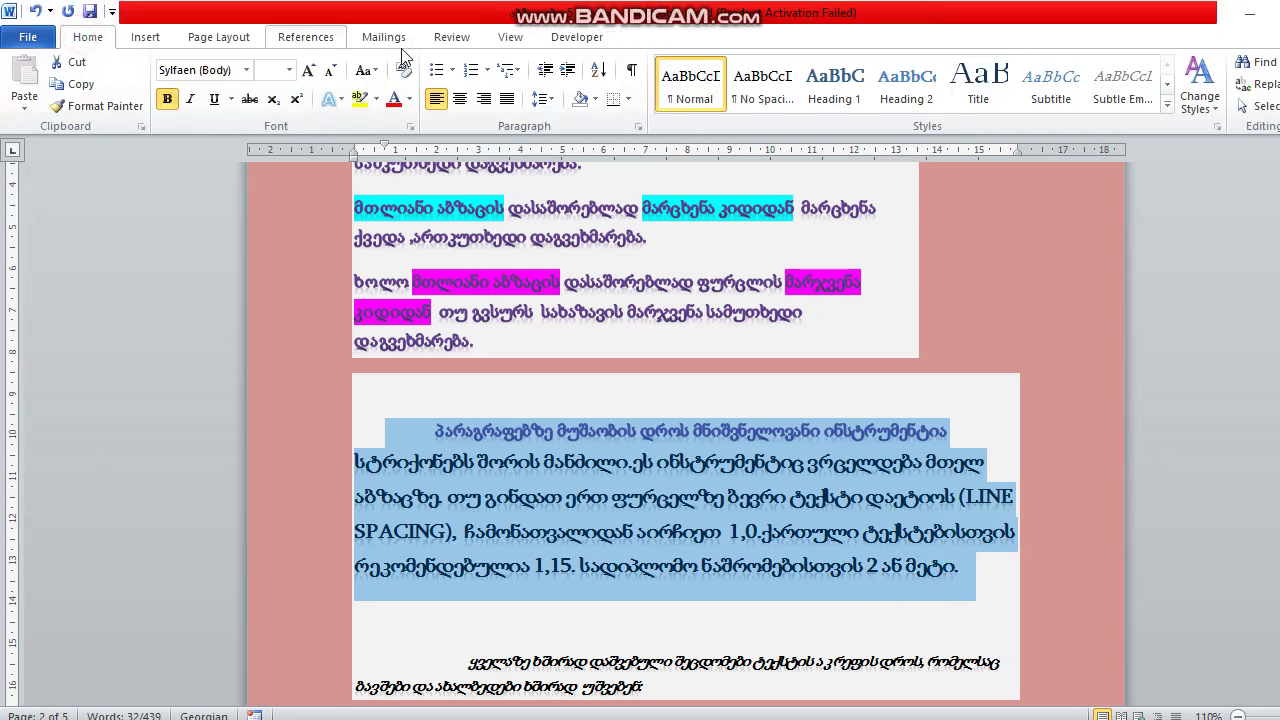
{"action": "left_click", "coordinate": [556, 102]}
{"action": "left_click", "coordinate": [556, 102]}
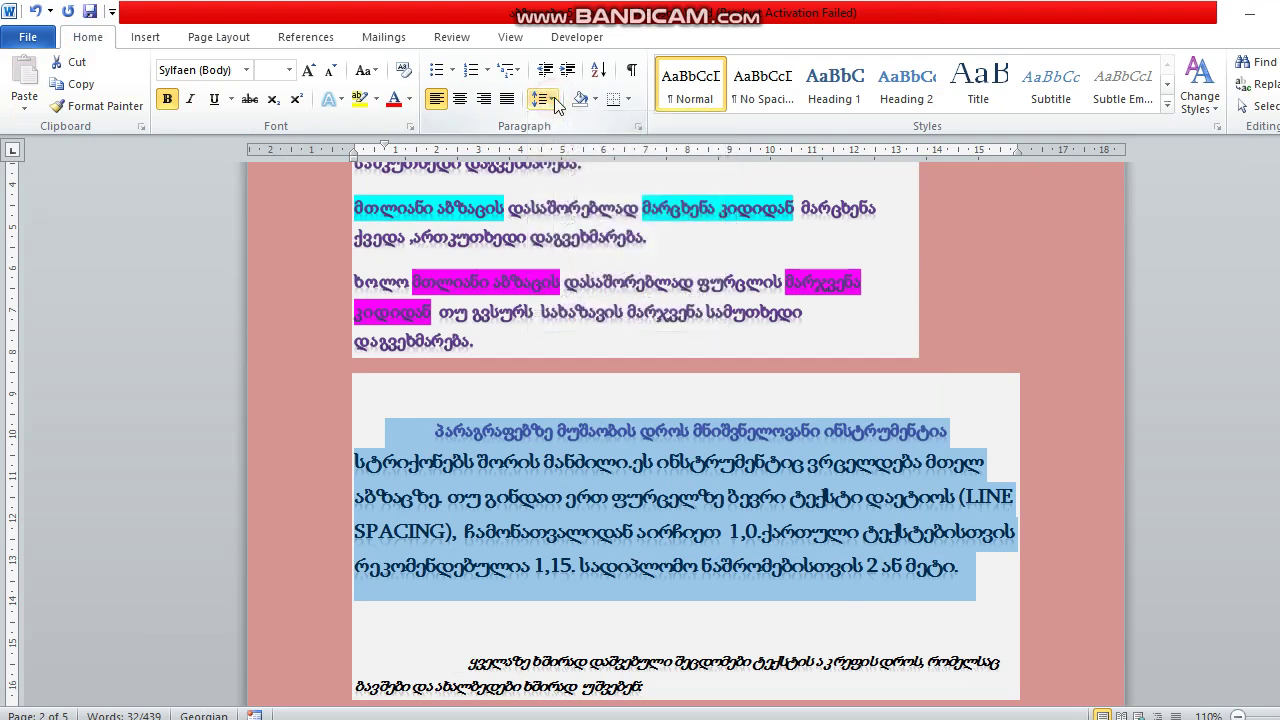
{"action": "left_click", "coordinate": [556, 102]}
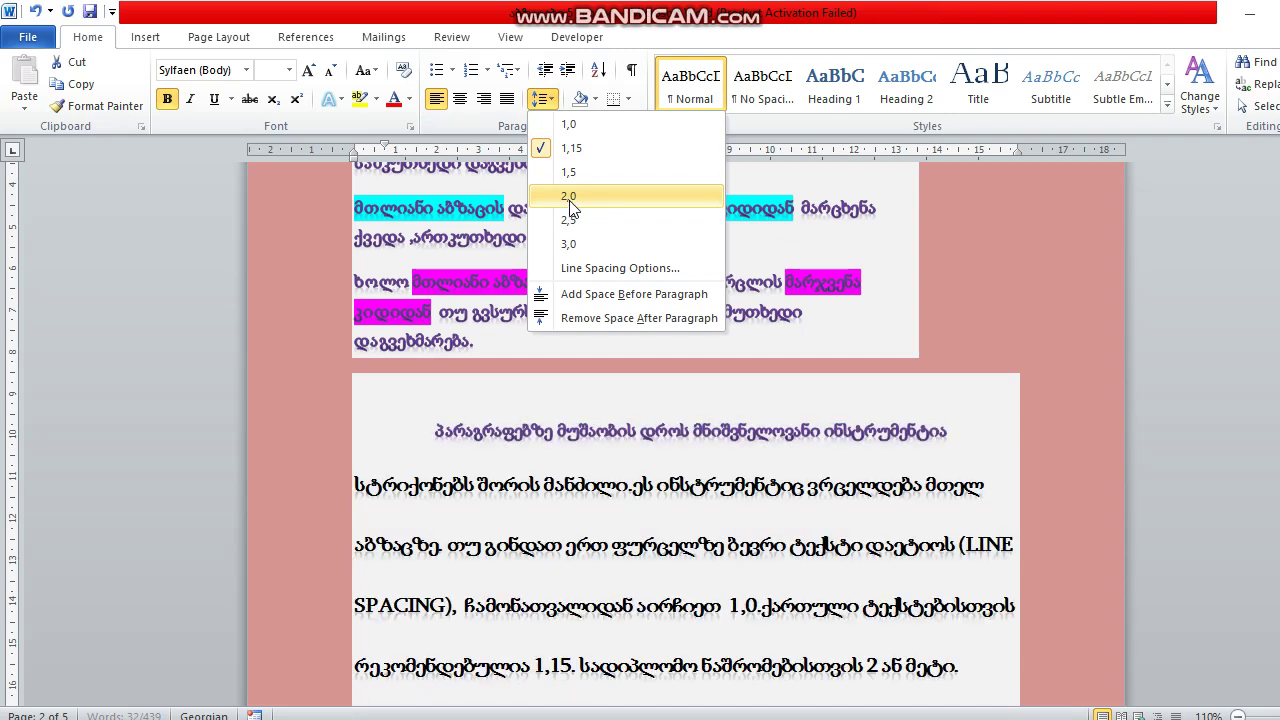
{"action": "left_click", "coordinate": [570, 202]}
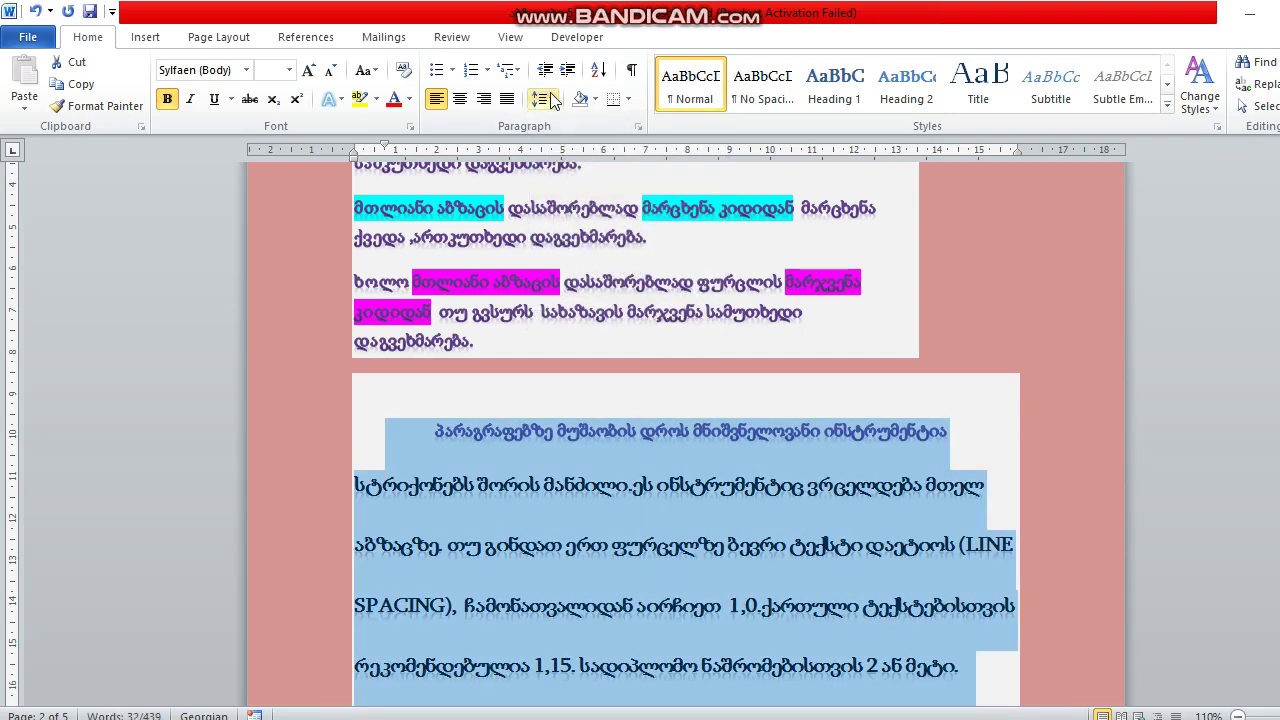
{"action": "left_click", "coordinate": [545, 99]}
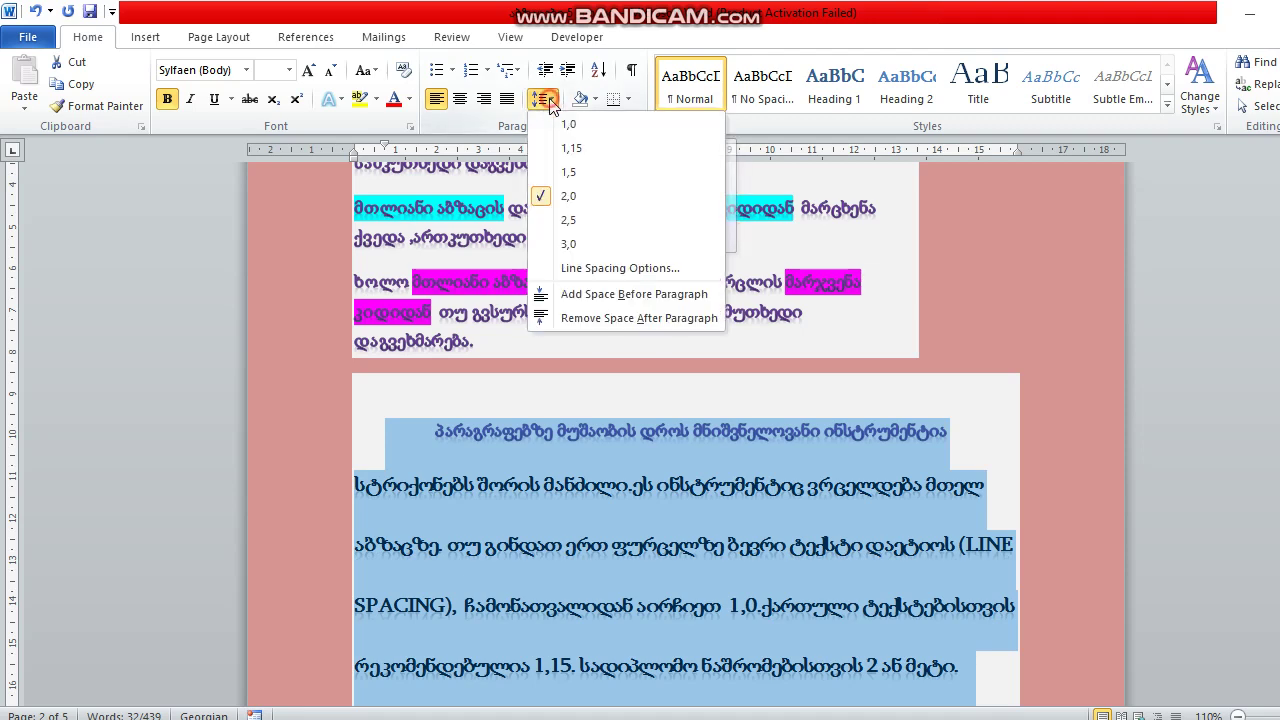
{"action": "left_click", "coordinate": [564, 221]}
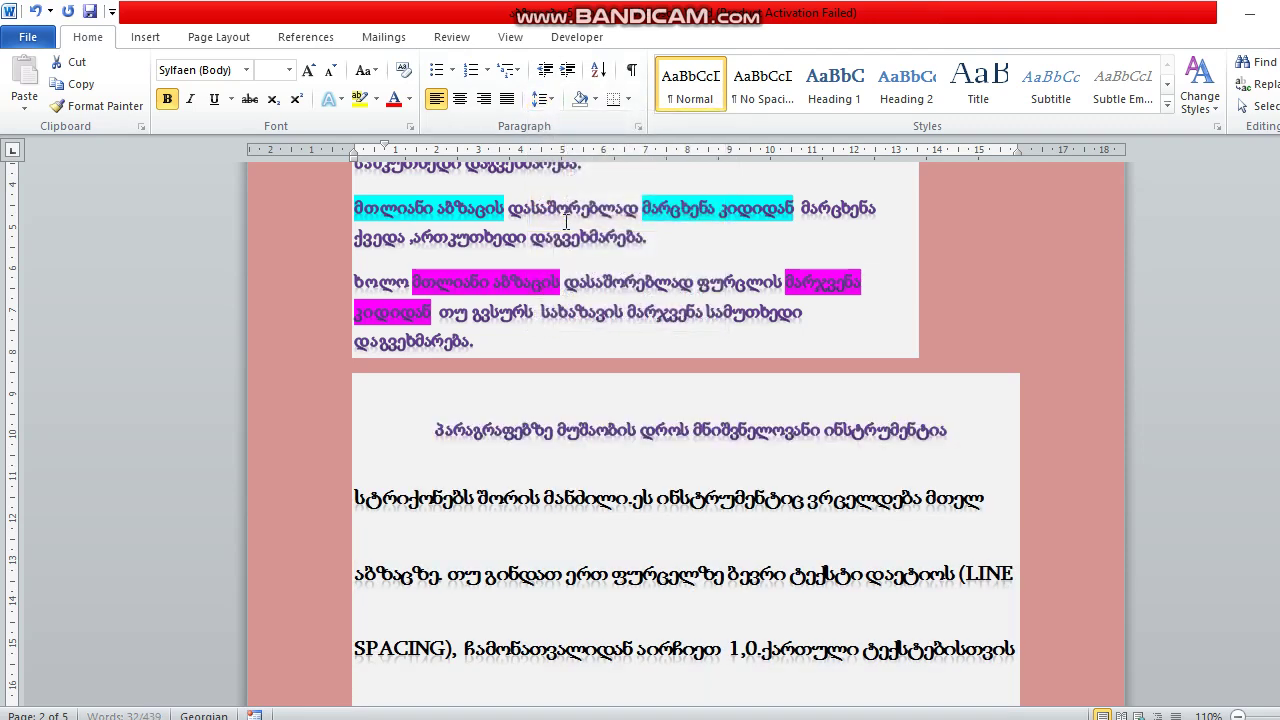
{"action": "left_click", "coordinate": [545, 99]}
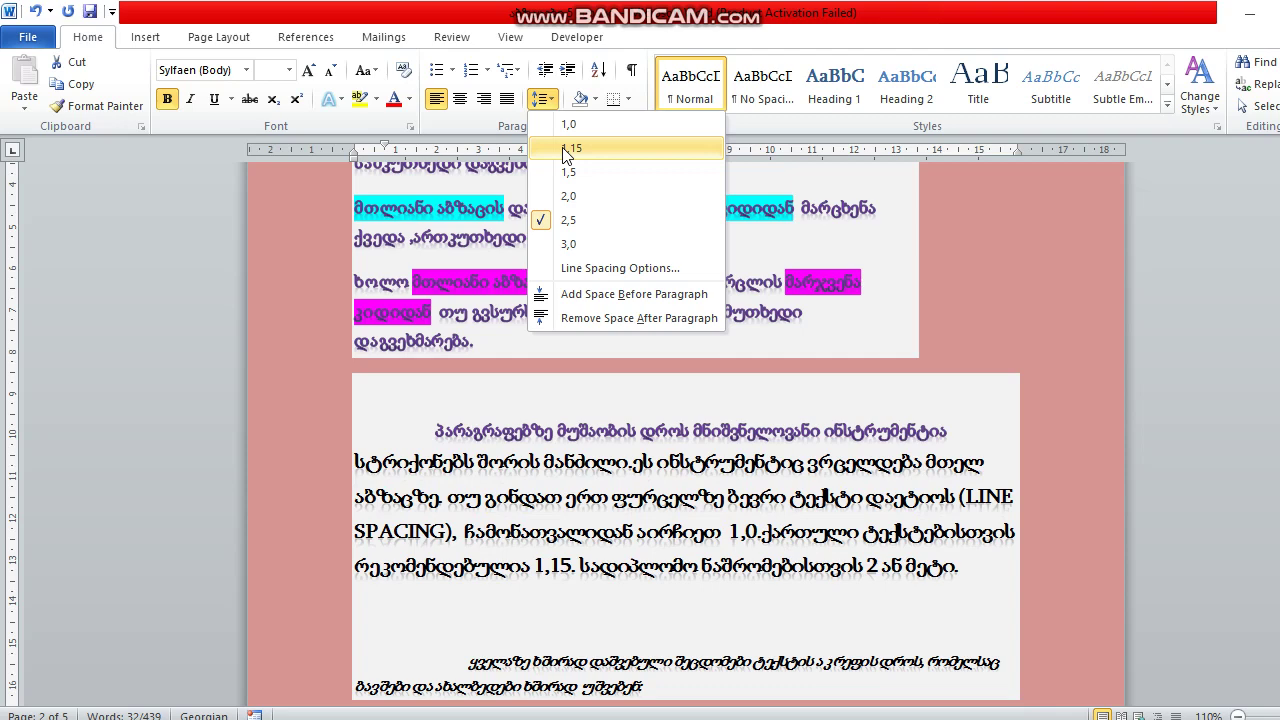
{"action": "left_click", "coordinate": [562, 148]}
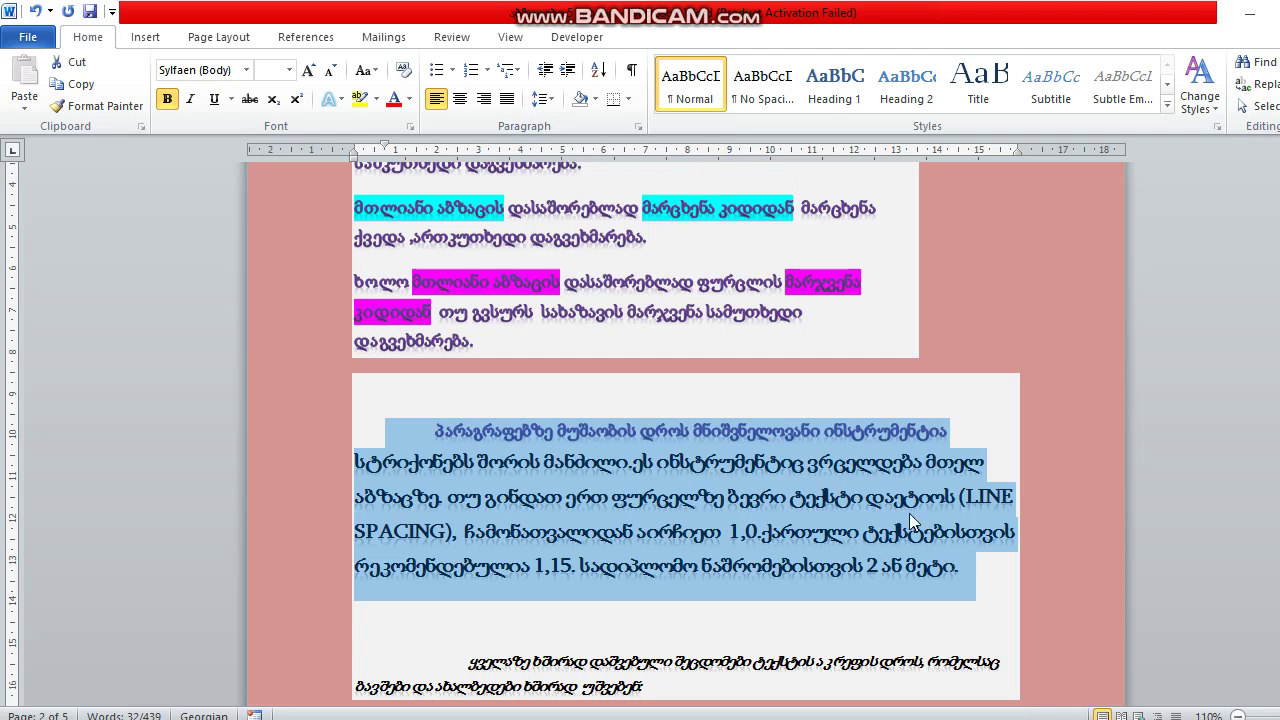
{"action": "left_click", "coordinate": [962, 566]}
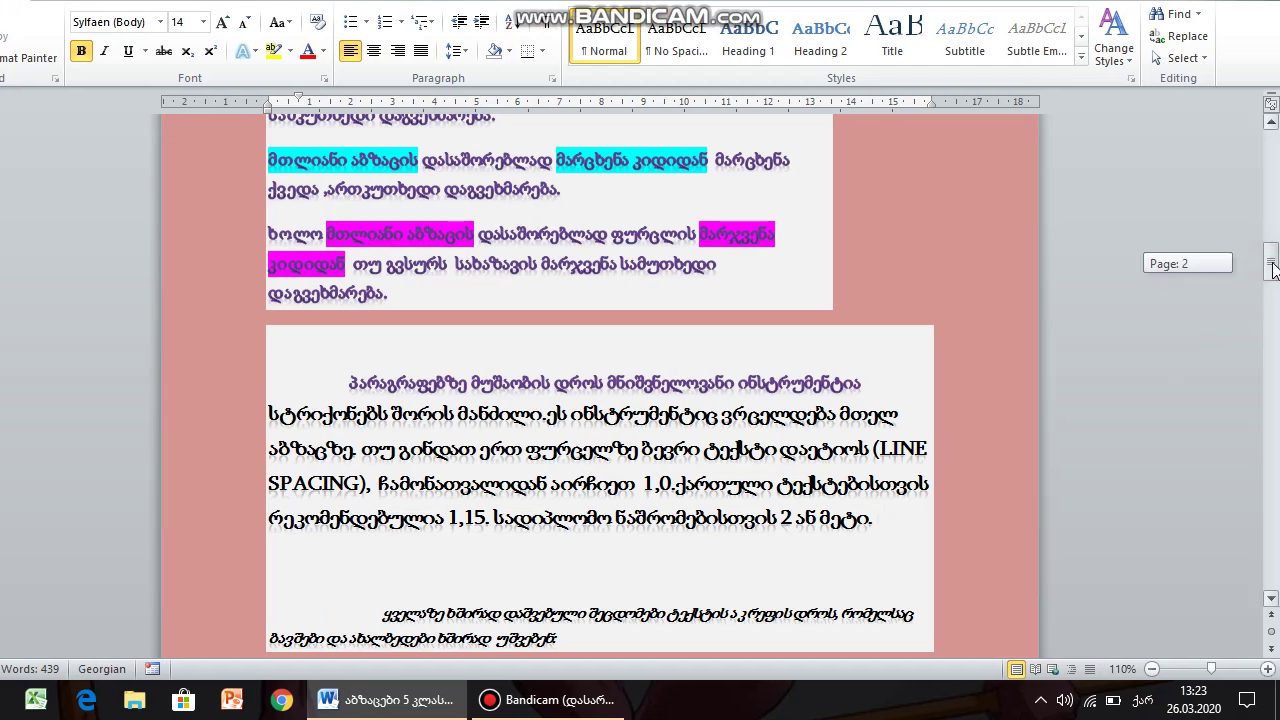
- Enter the word 'საქართველო' on the blank line under the line-spacing paragraph, correcting typos along the way
{"action": "left_click_drag", "start_coordinate": [1274, 268], "coordinate": [1274, 290]}
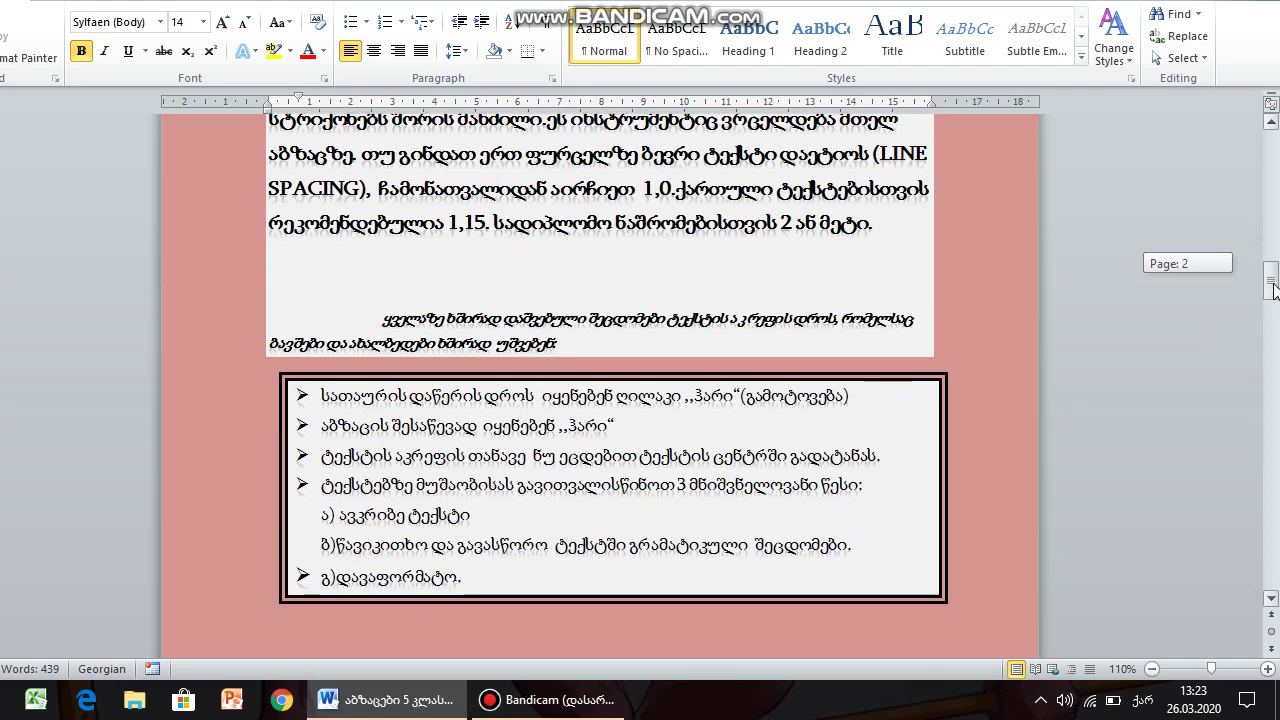
{"action": "scroll", "coordinate": [1274, 290], "scroll_direction": "down", "scroll_amount": 1}
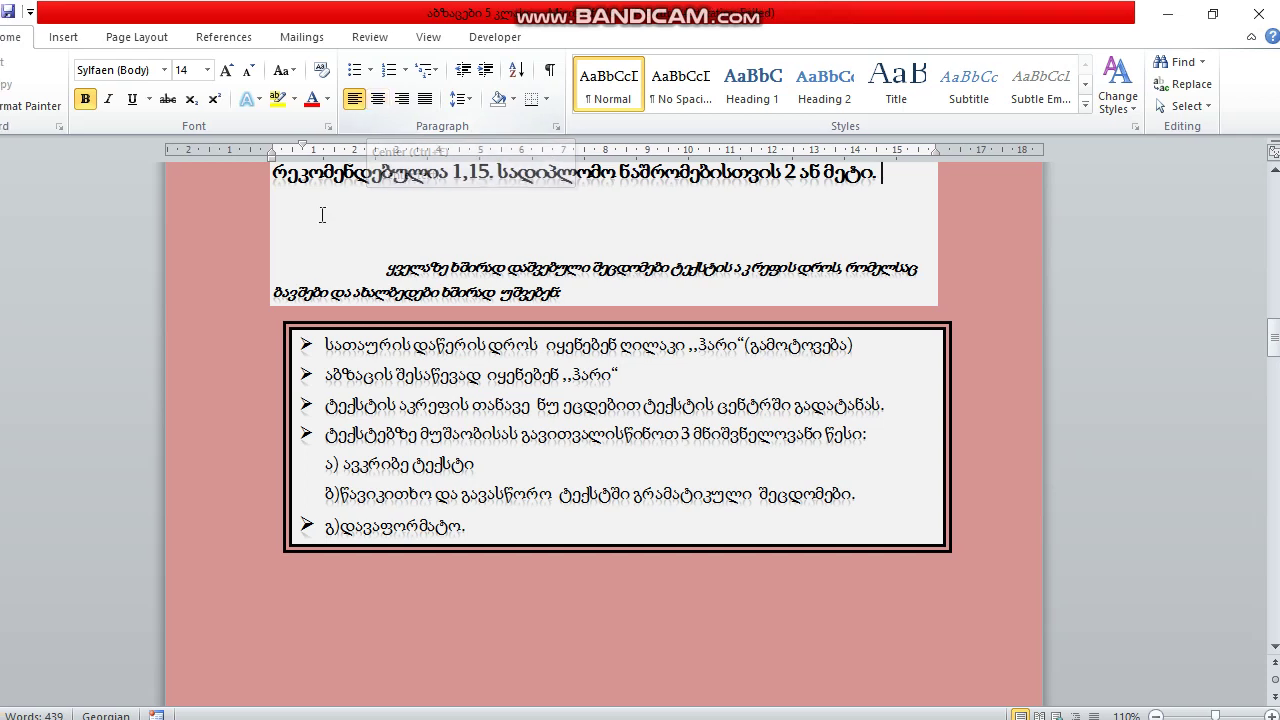
{"action": "left_click", "coordinate": [322, 215]}
{"action": "type", "text": "სა"}
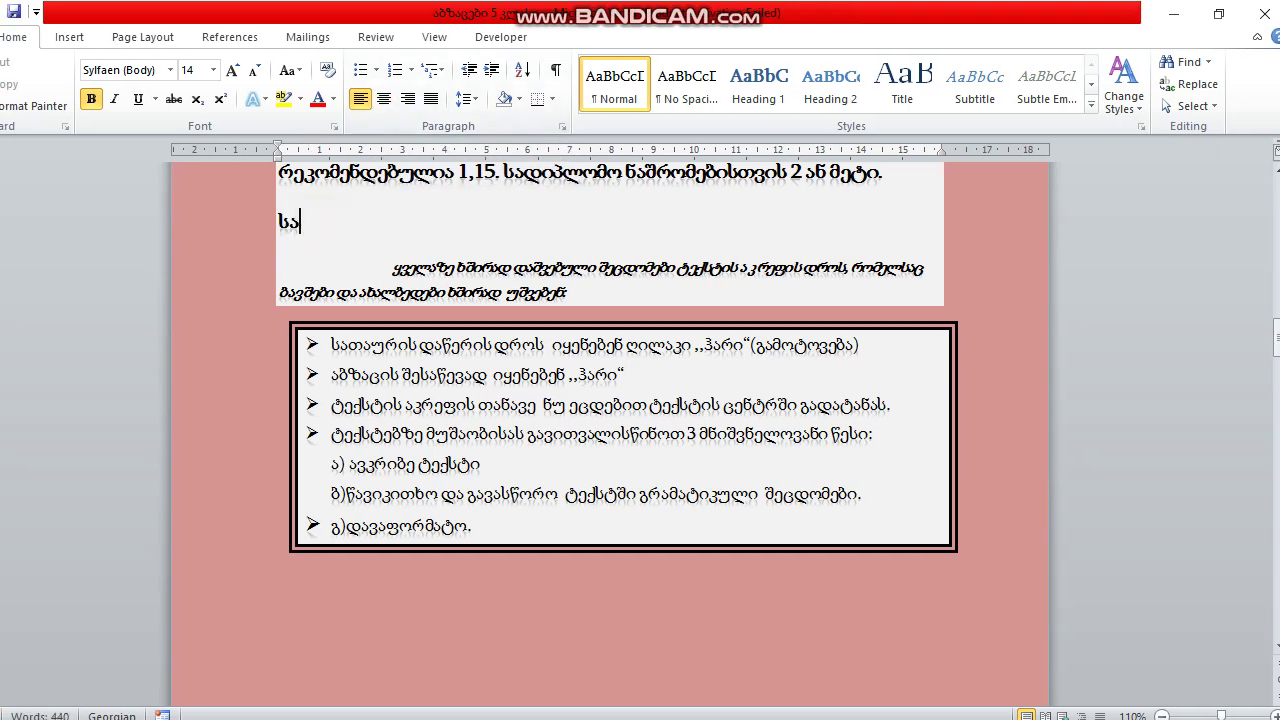
{"action": "type", "text": "ქართვ"}
{"action": "key", "text": "BackSpace"}
{"action": "key", "text": "BackSpace"}
{"action": "key", "text": "BackSpace"}
{"action": "type", "text": "ტ"}
{"action": "key", "text": "BackSpace"}
{"action": "type", "text": "რ"}
{"action": "type", "text": "თველო"}
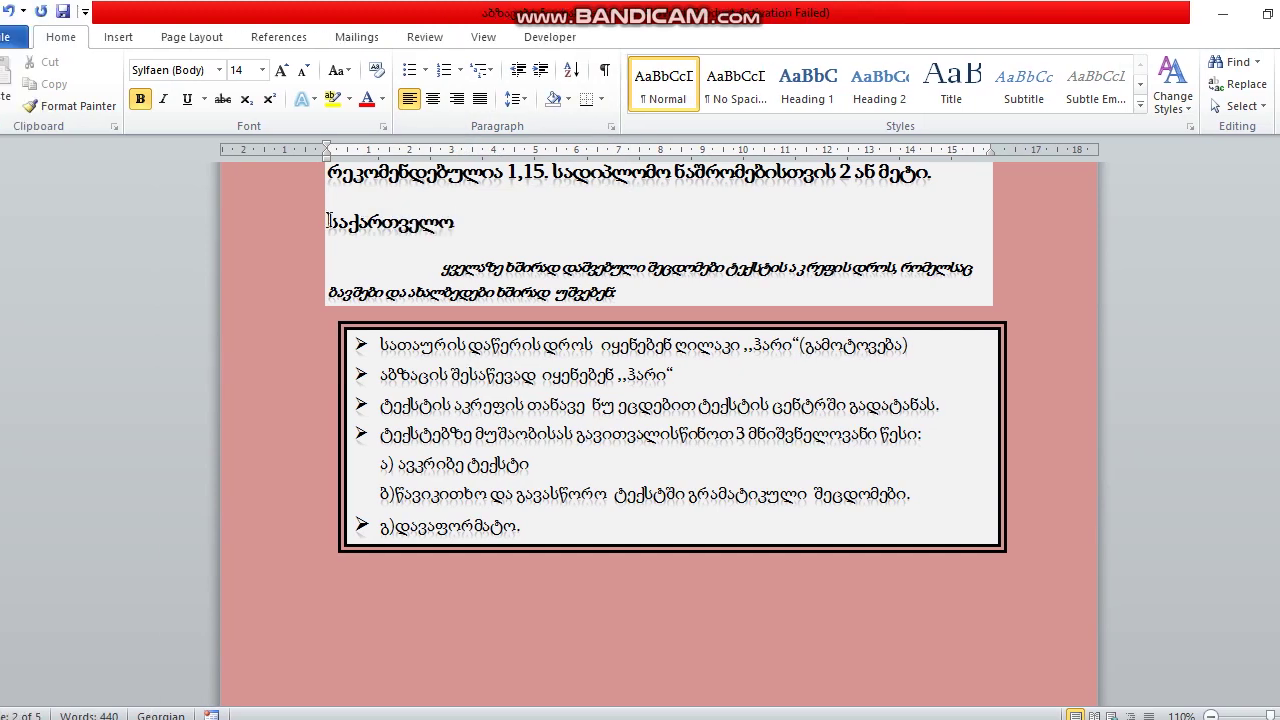
{"action": "left_click", "coordinate": [328, 220]}
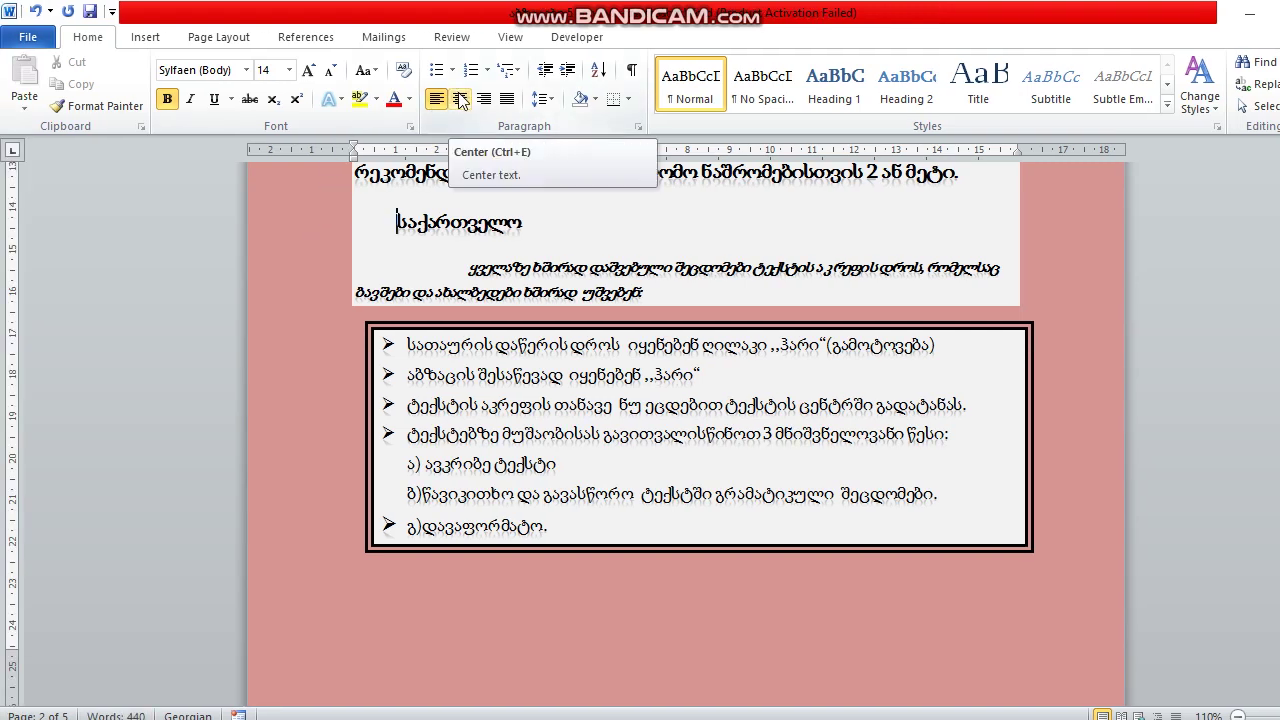
- Centre 'საქართველო' and drag its first-line indent marker slightly right on the ruler
{"action": "left_click", "coordinate": [460, 100]}
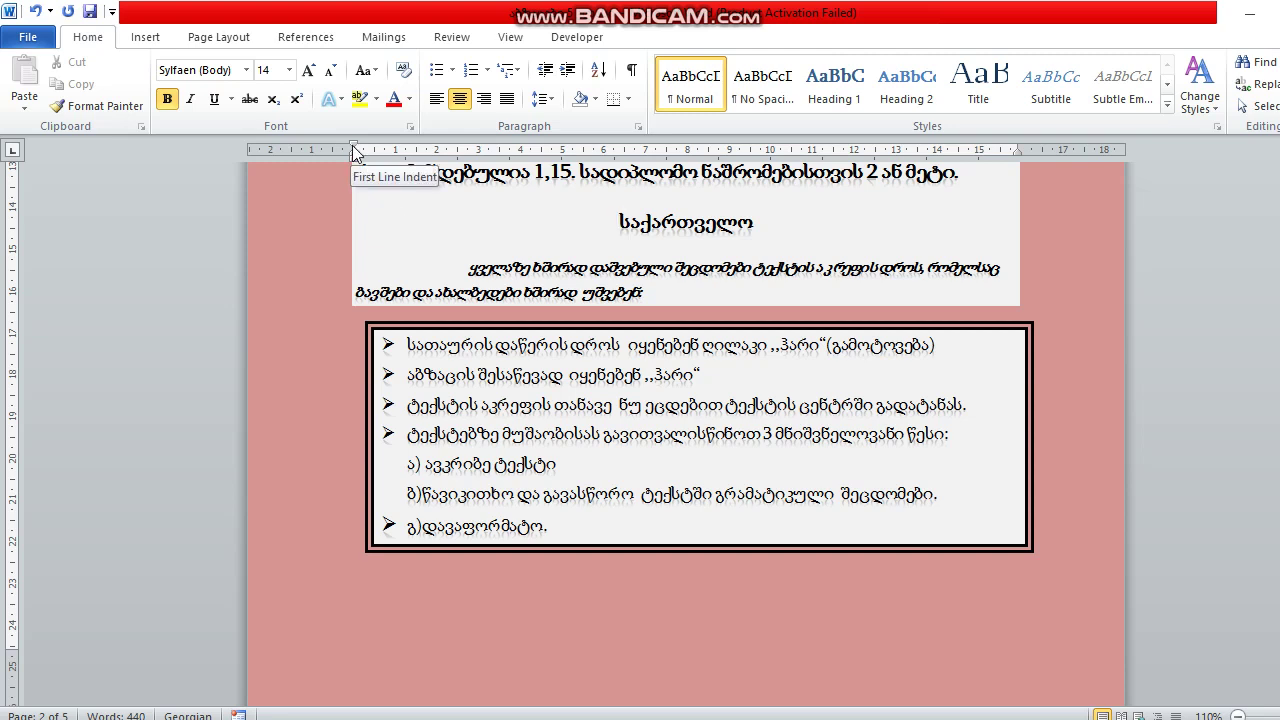
{"action": "left_click_drag", "start_coordinate": [353, 150], "coordinate": [440, 150]}
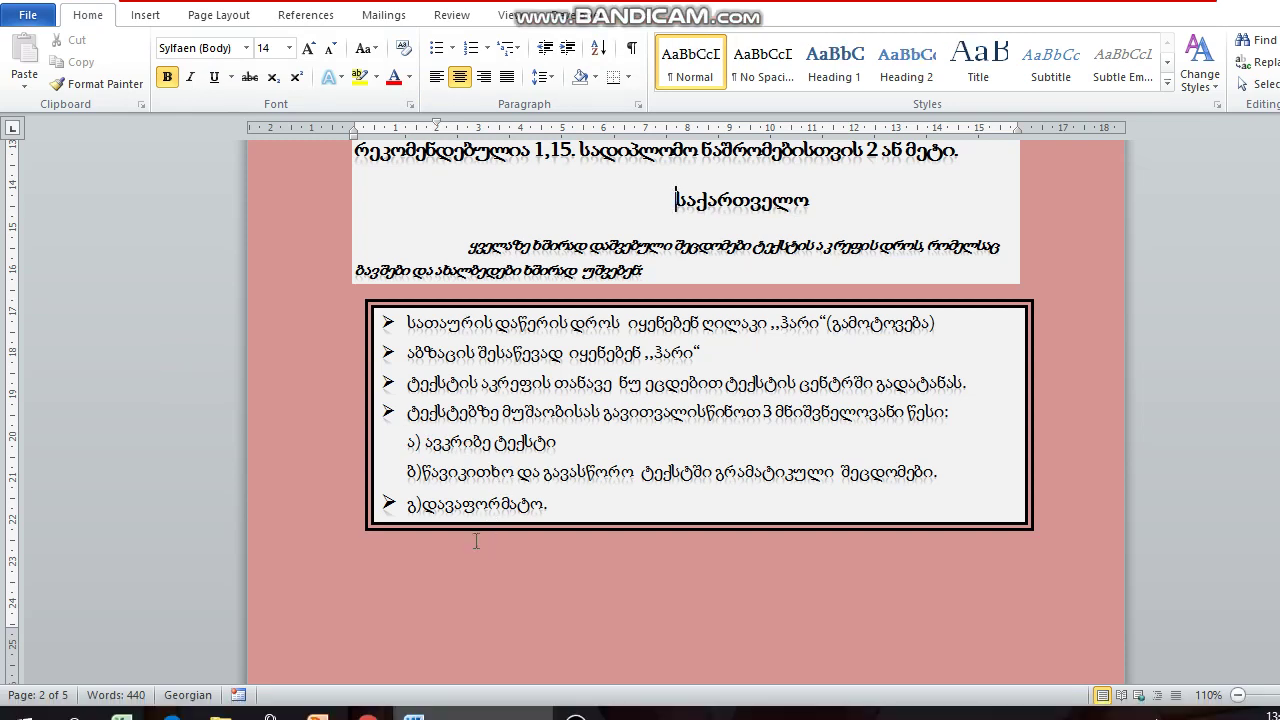
{"action": "left_click", "coordinate": [599, 609]}
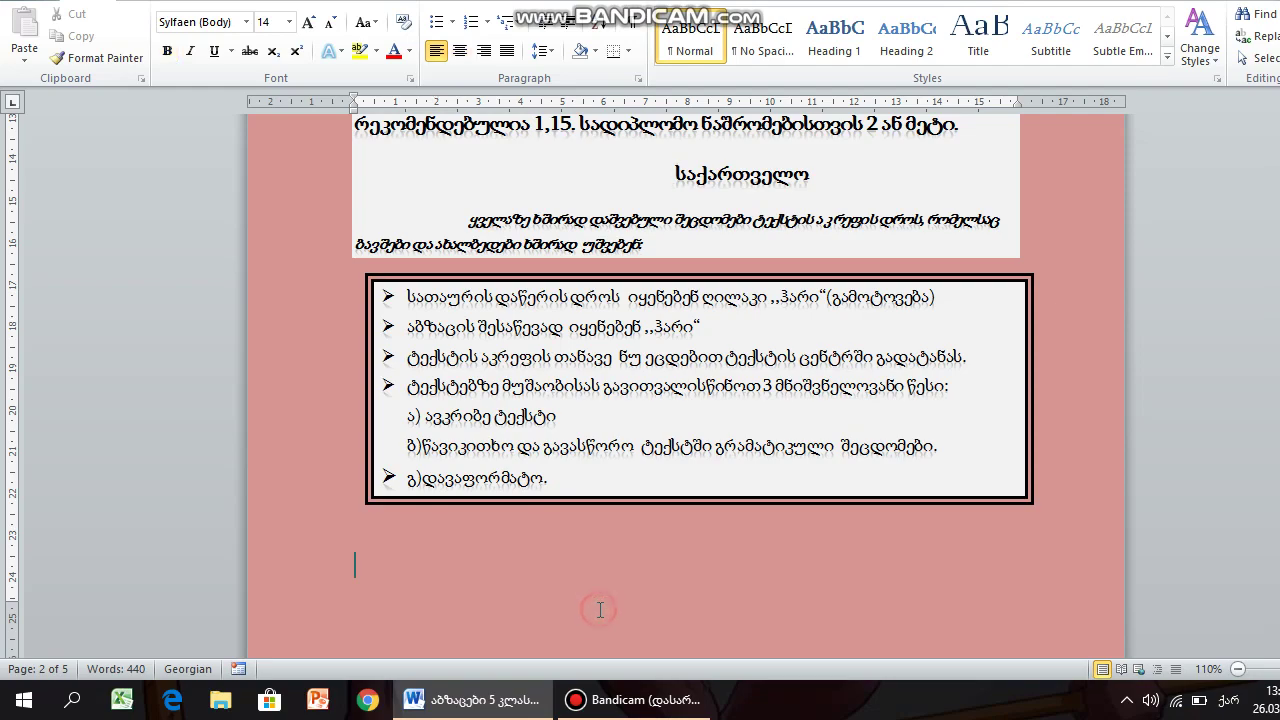